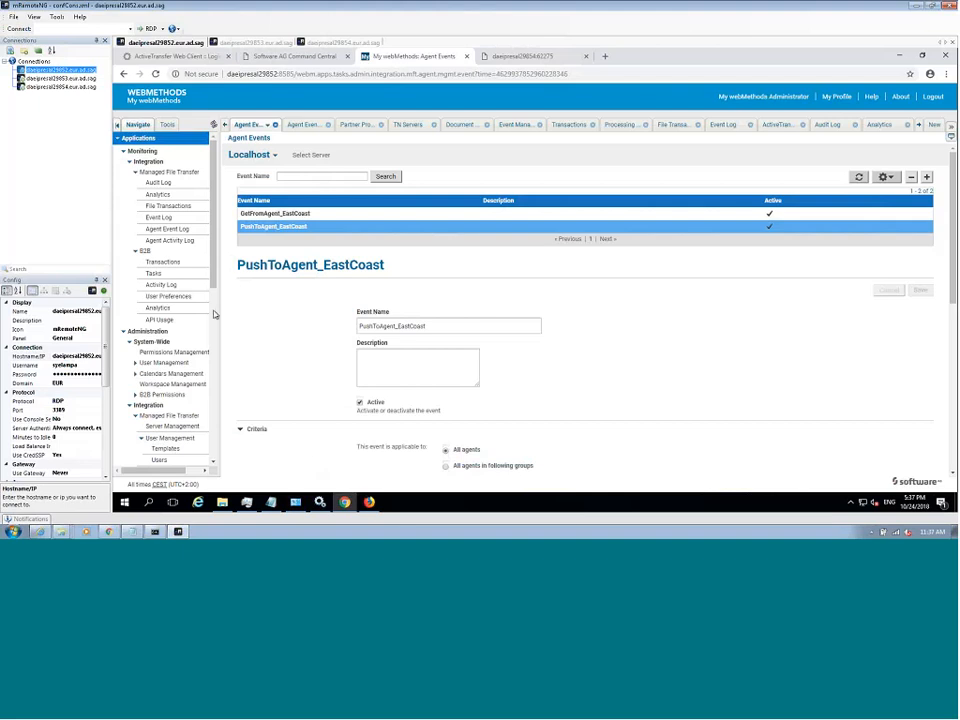
- Reopen the Agent Events page under Agent Management in the Managed File Transfer administration
scroll(197, 292, down, 5)
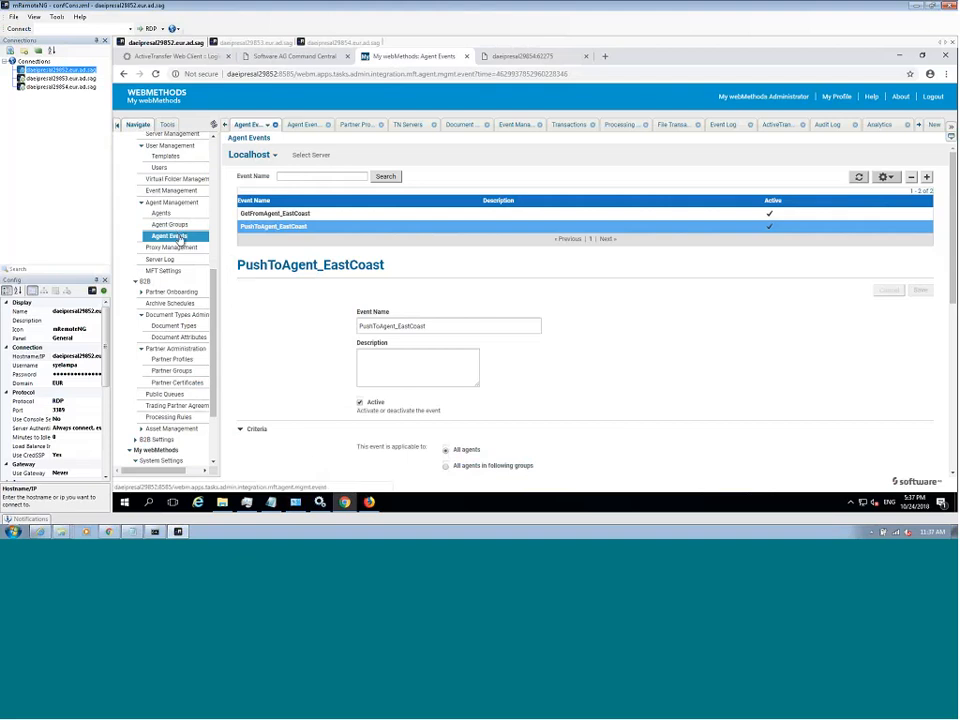
click(213, 138)
click(213, 138)
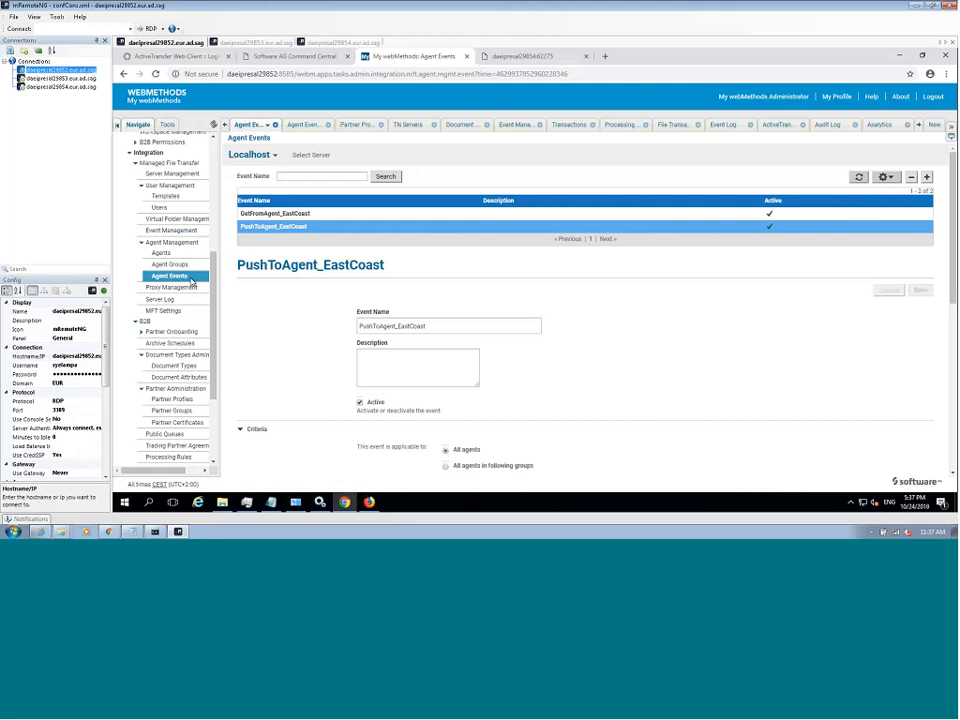
click(180, 277)
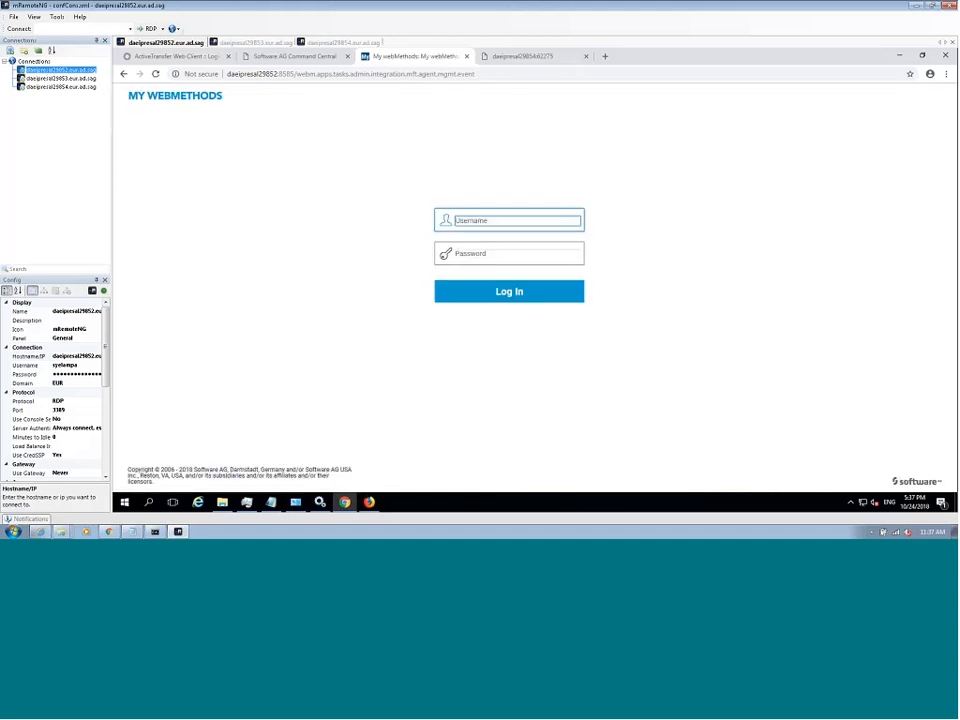
- Log in to My webMethods as Administrator with the account password and save the login in the browser
click(503, 221)
click(502, 242)
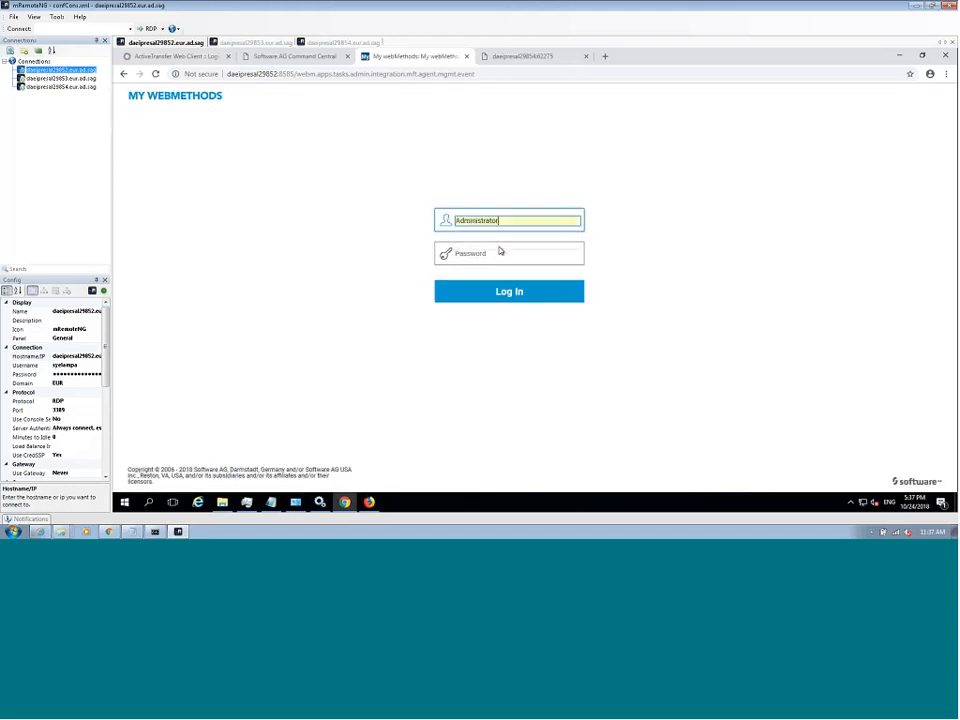
click(502, 255)
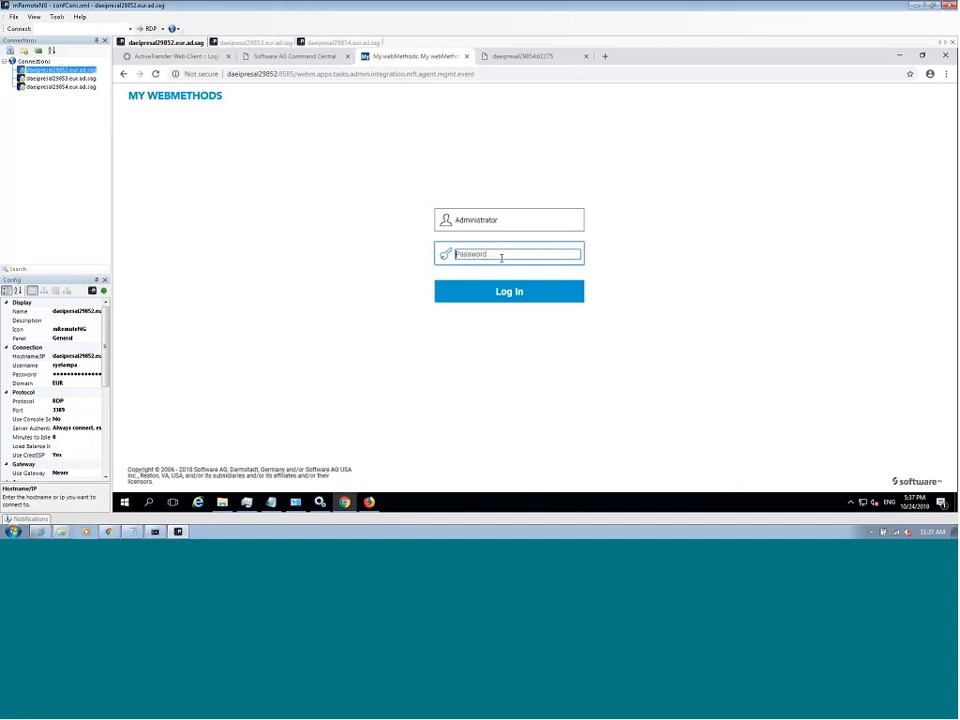
text(manag)
key(Return)
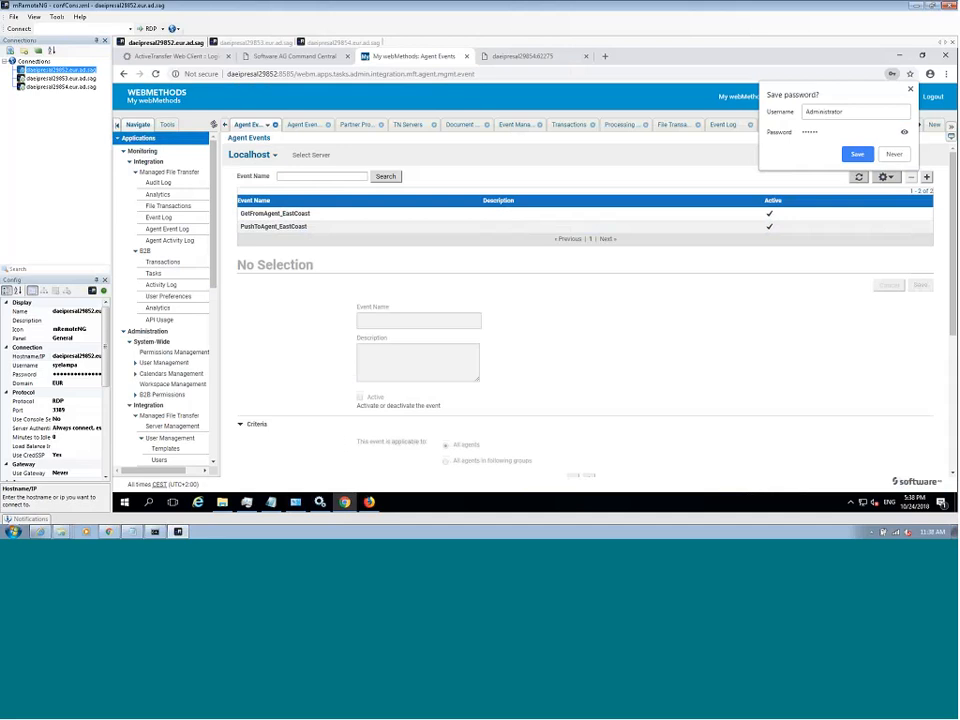
click(857, 154)
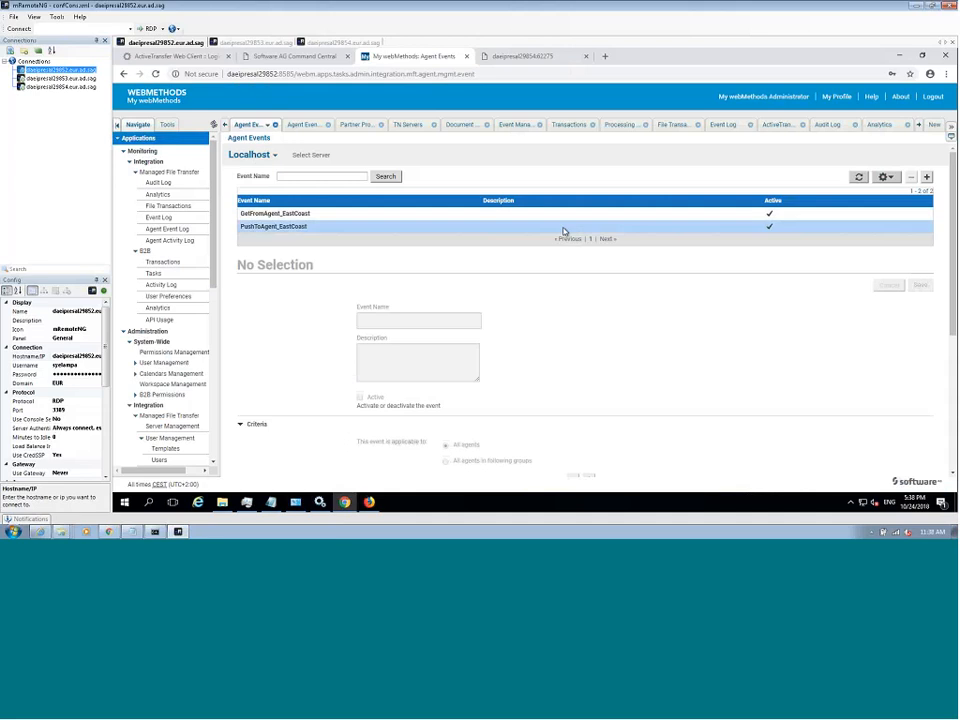
- Open the PushToAgent_EastCoast agent event and review its criteria, available execution intervals and schedule settings
drag(953, 270, 954, 400)
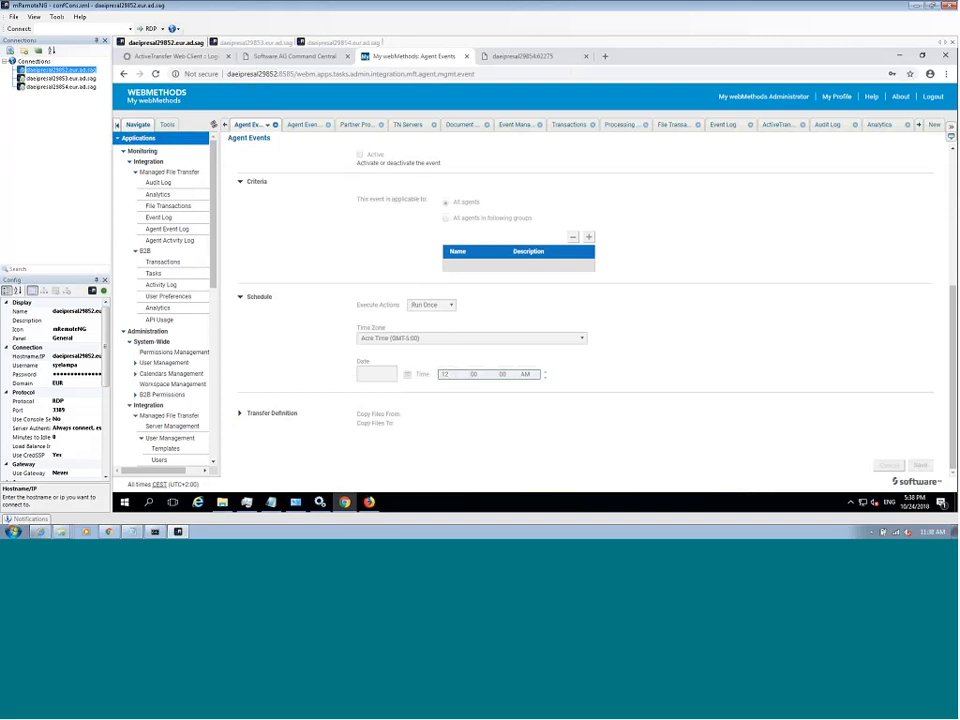
scroll(585, 300, up, 3)
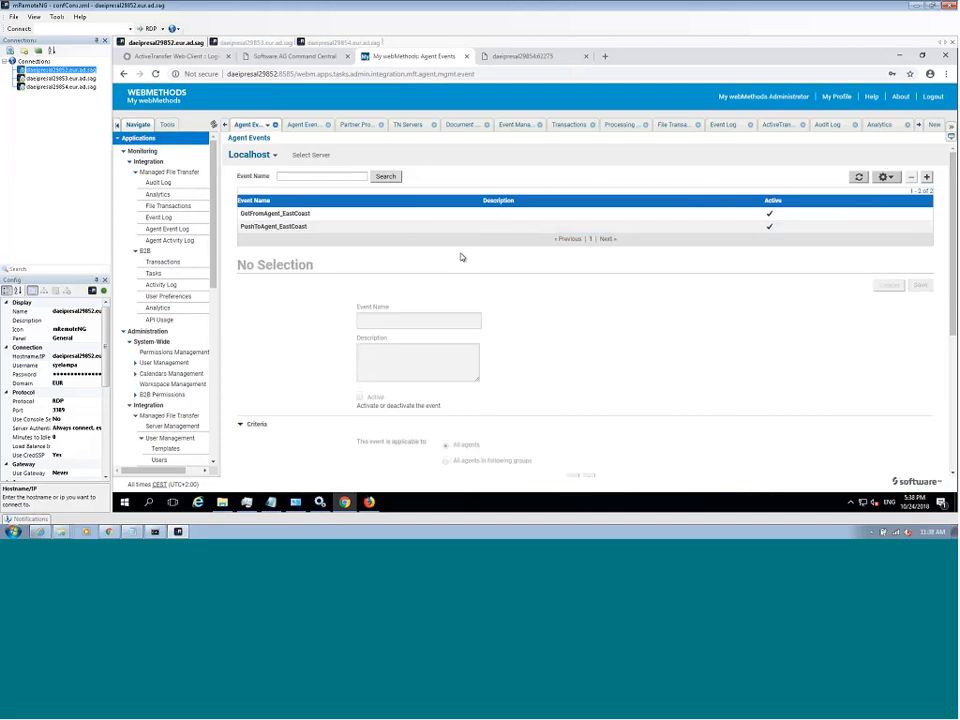
click(413, 229)
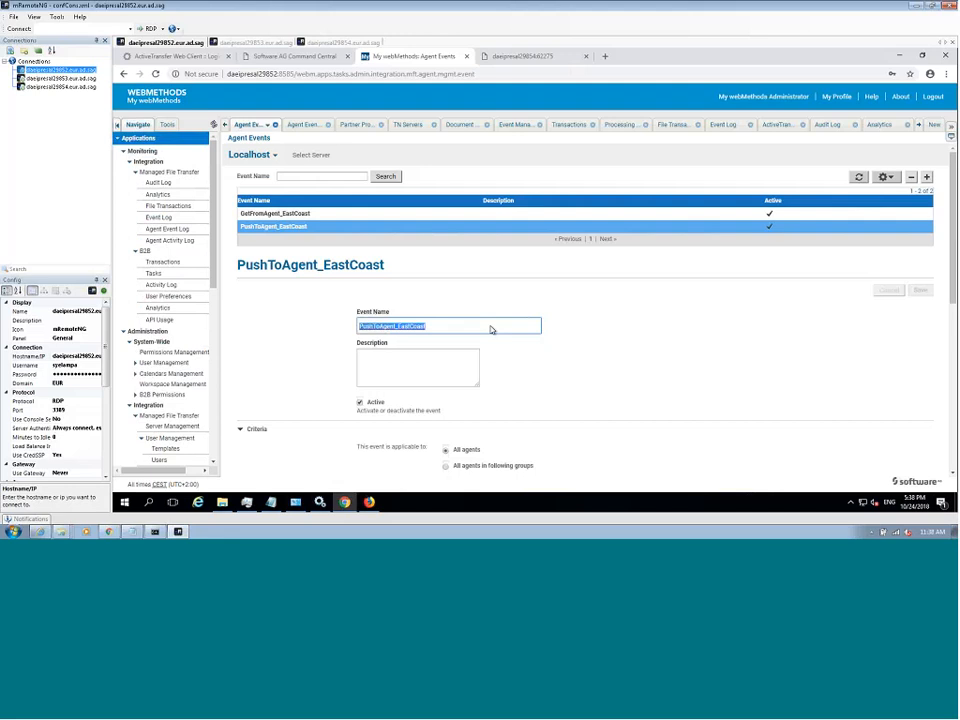
click(954, 475)
click(954, 476)
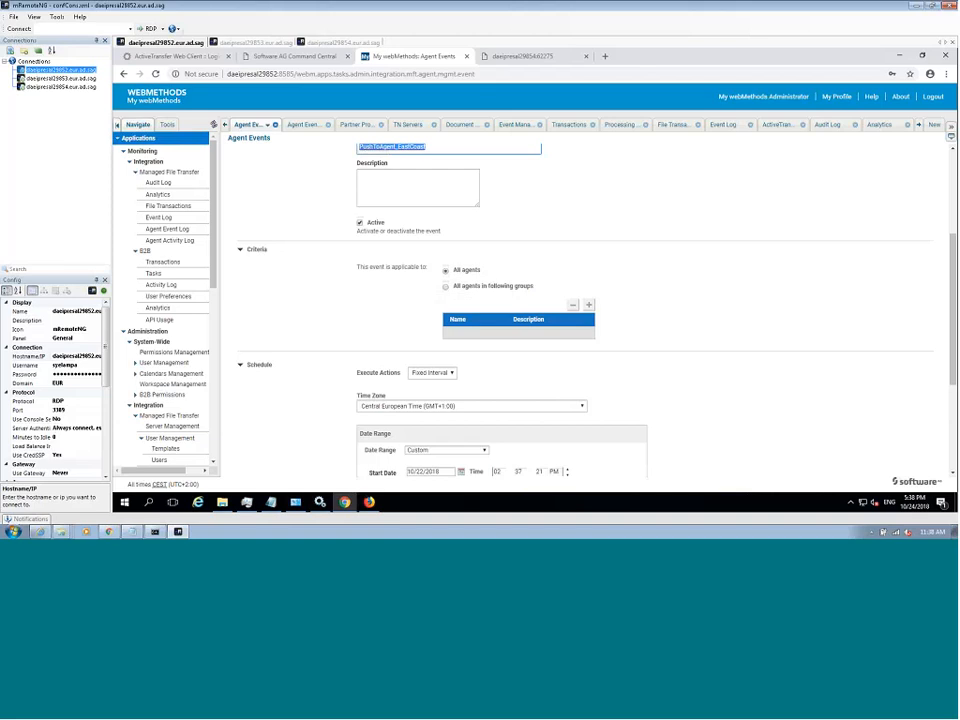
click(451, 374)
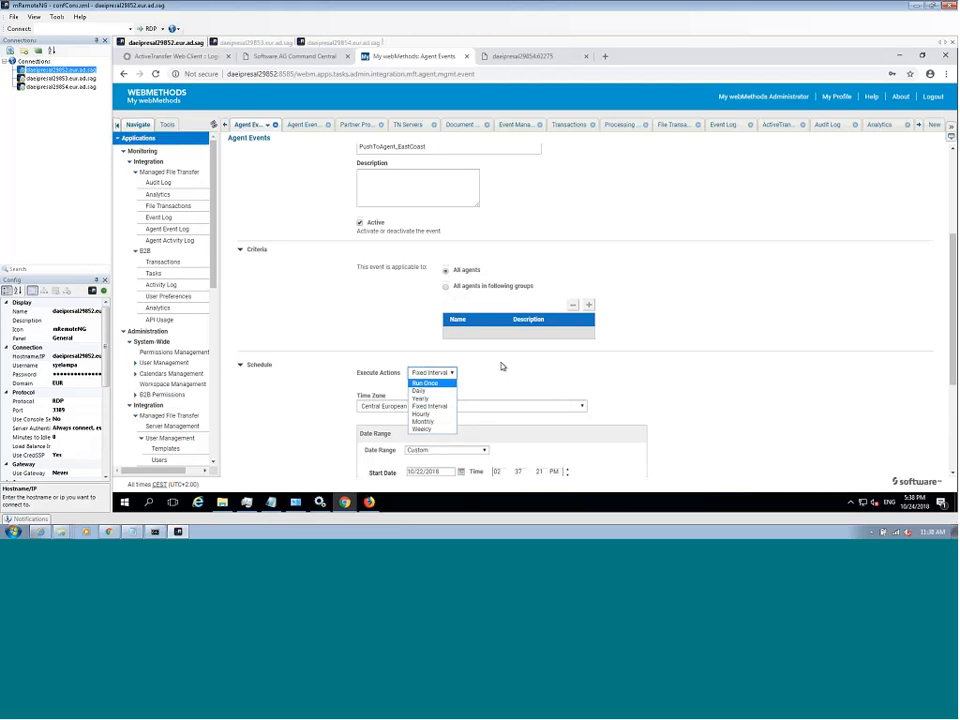
click(502, 366)
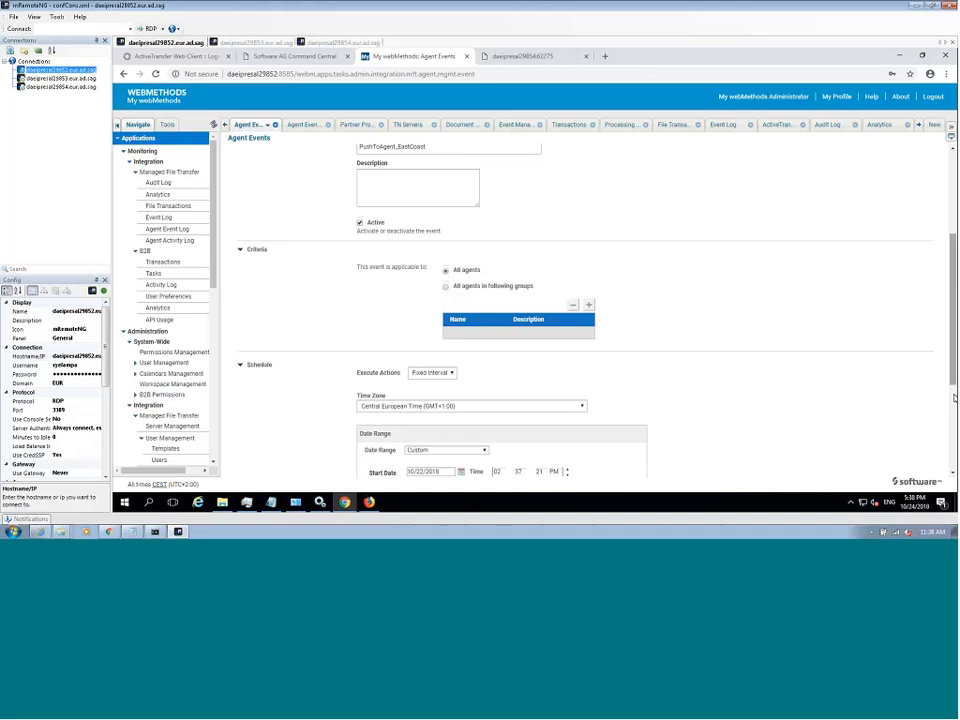
click(953, 397)
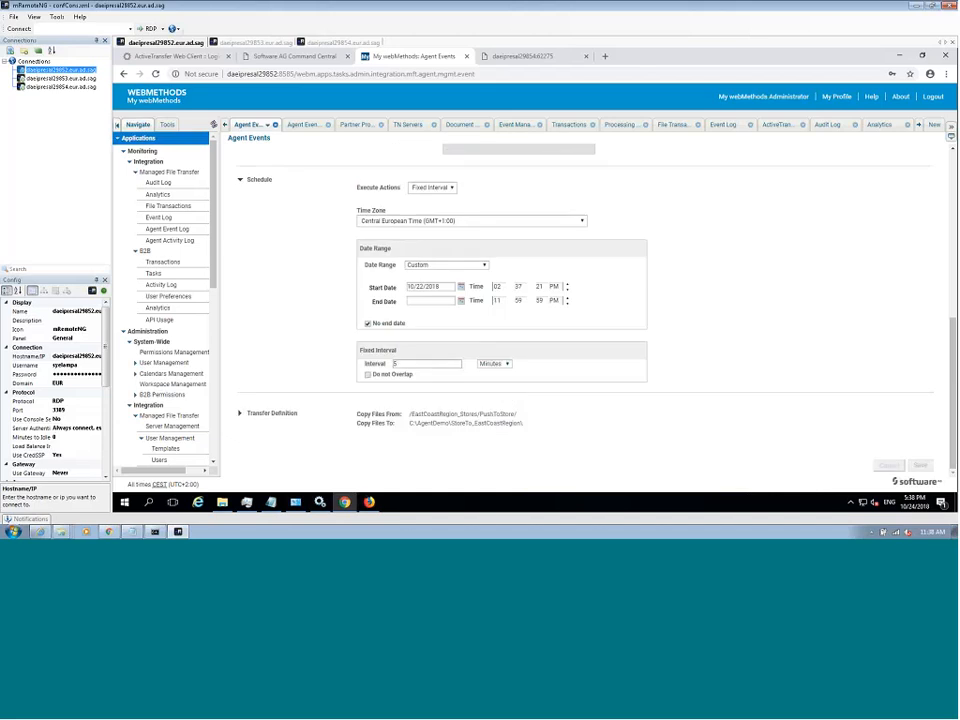
- Expand the event's Transfer Definition and examine the source and destination of the copied files
click(240, 414)
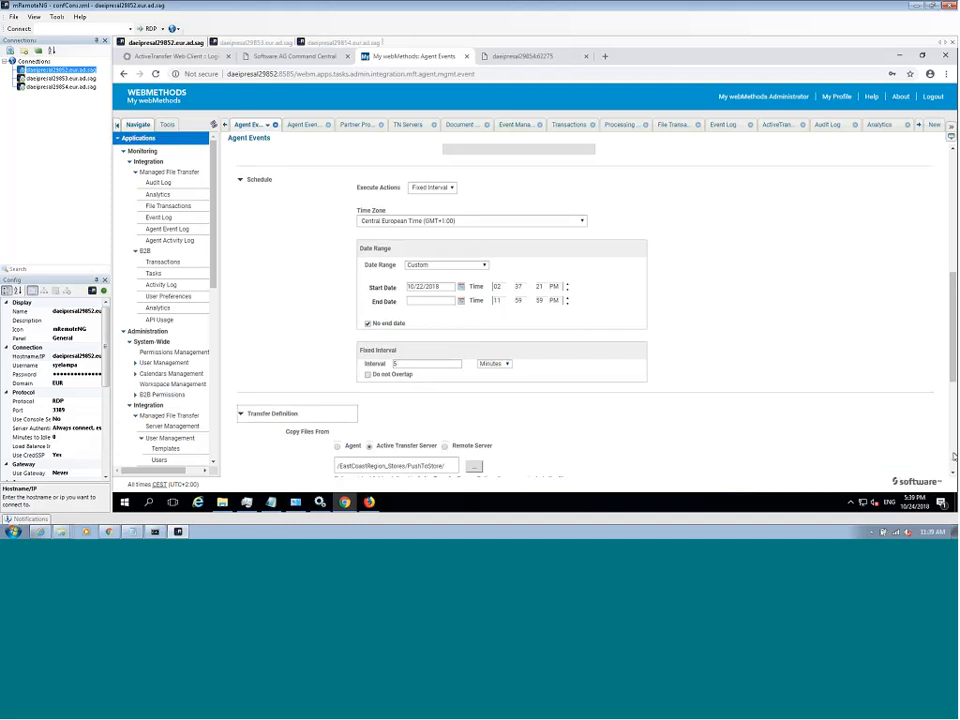
scroll(953, 470, down, 3)
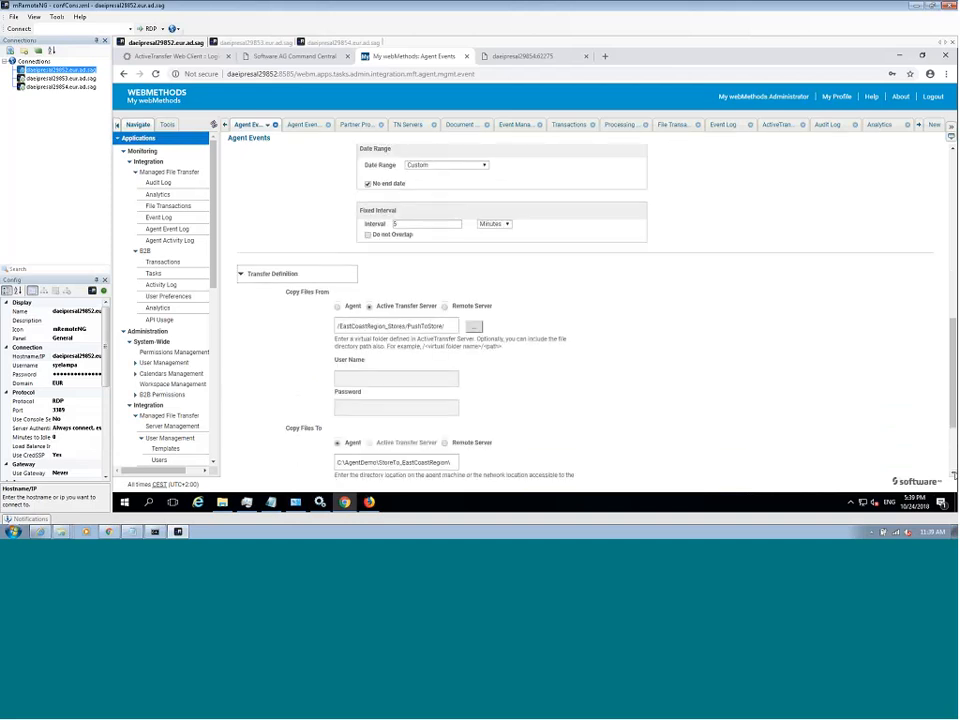
scroll(953, 477, down, 2)
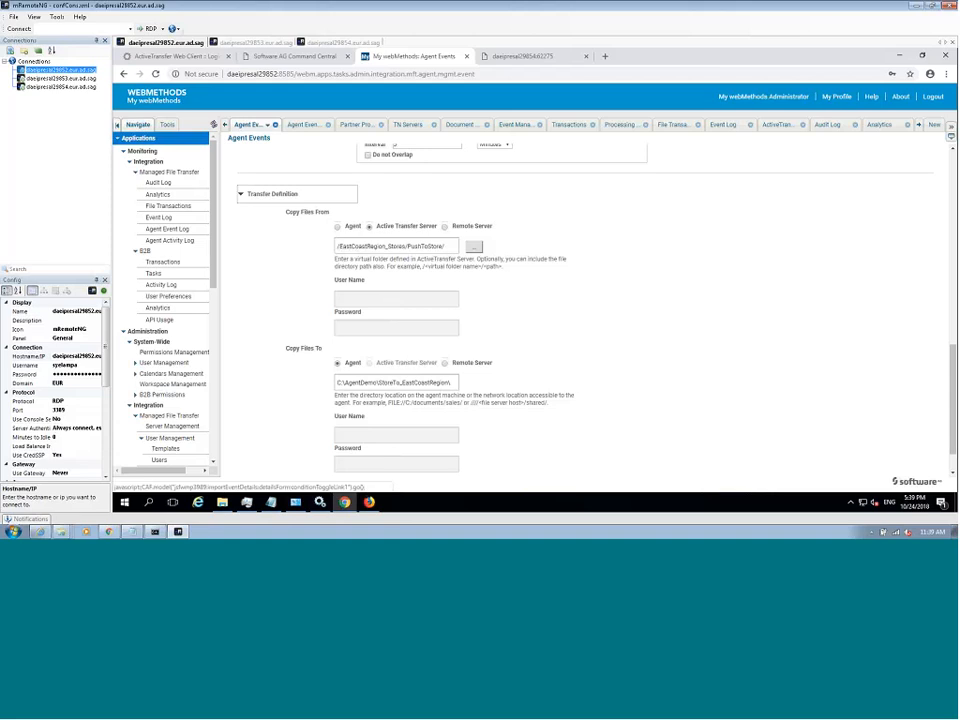
- Open the ProcessDocument post-processing event in Event Management and review its criteria
scroll(212, 355, down, 8)
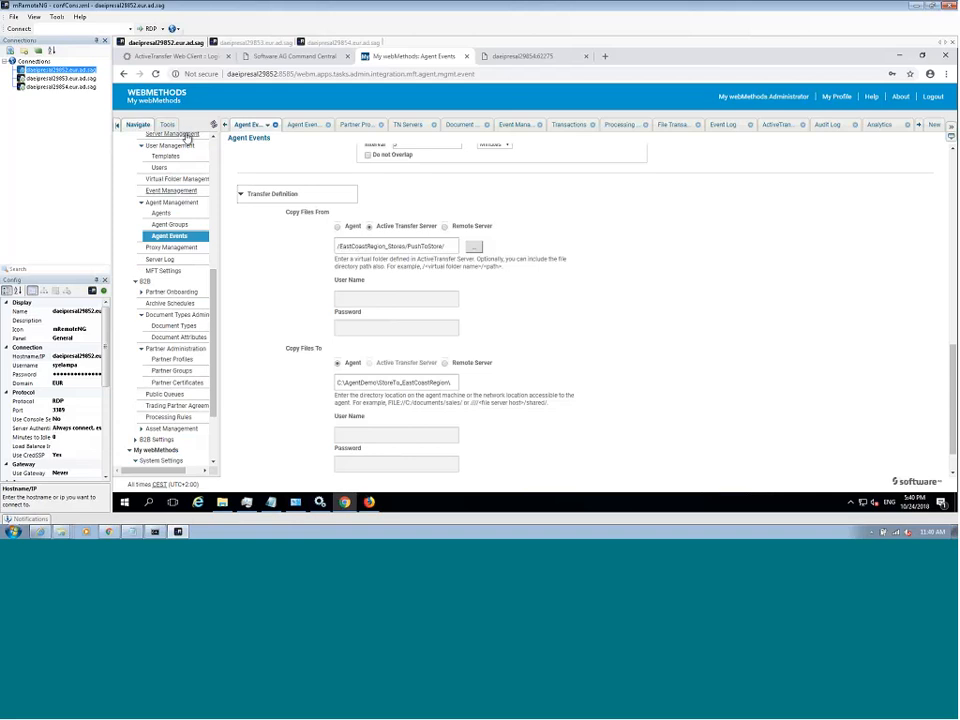
click(183, 196)
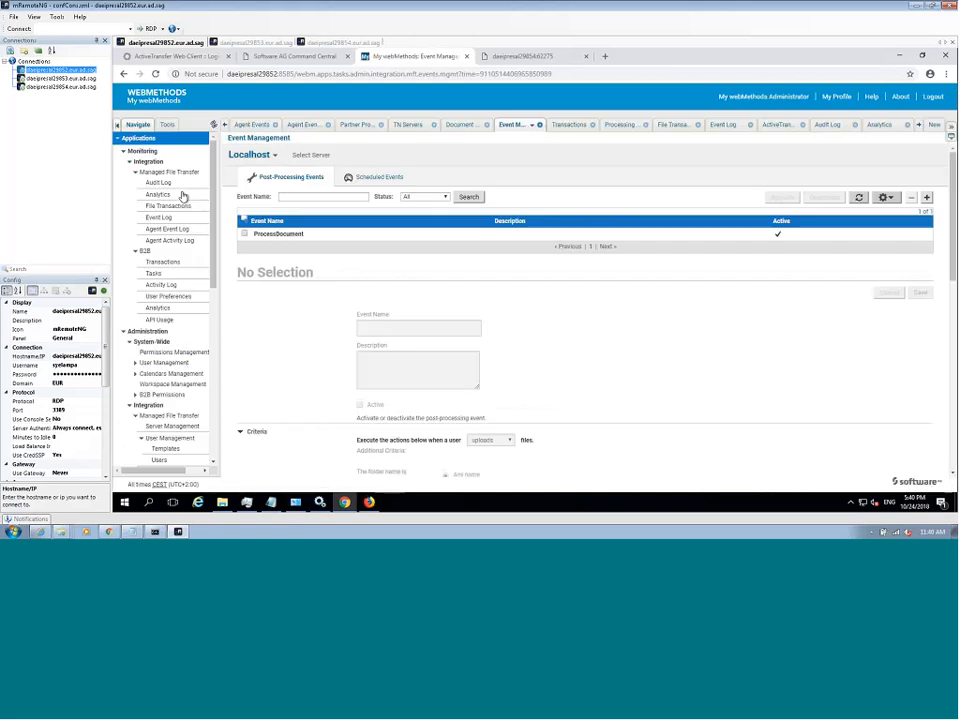
click(256, 234)
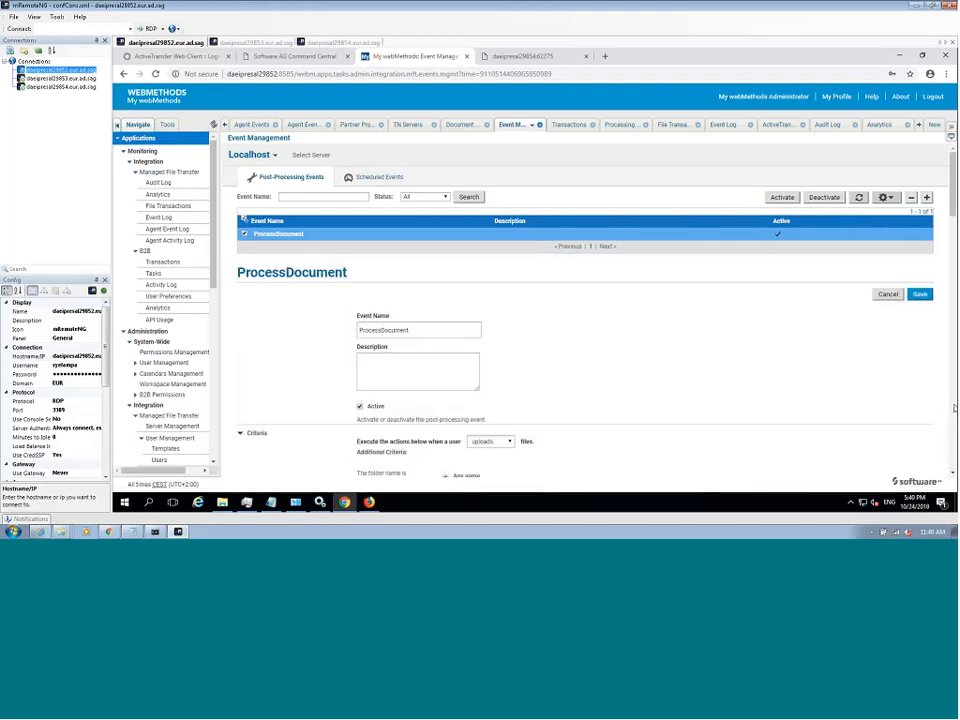
scroll(954, 408, down, 5)
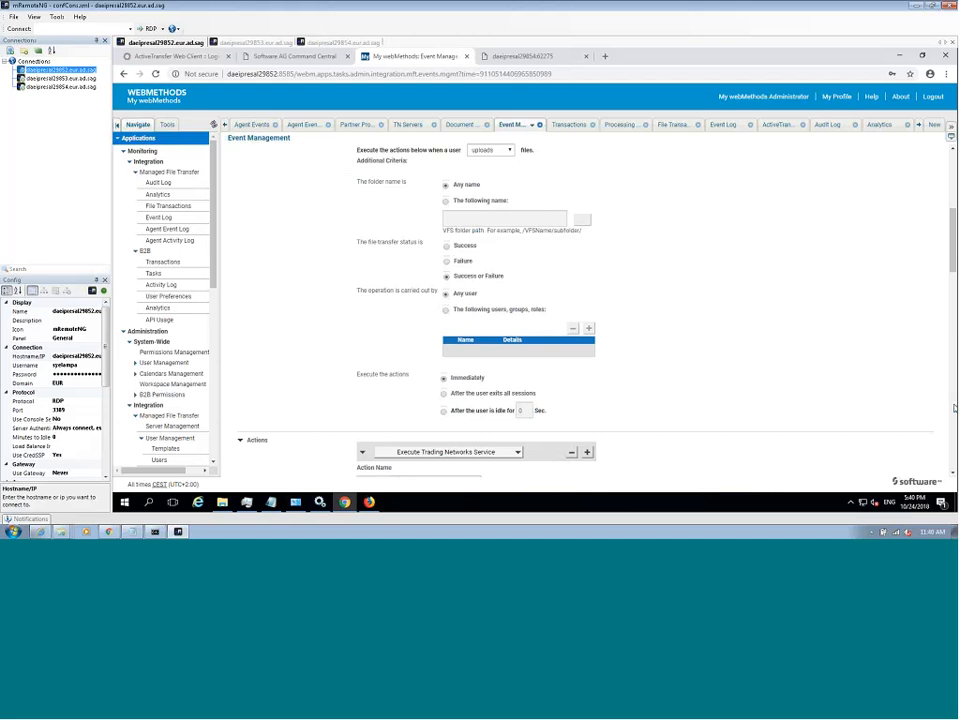
- Examine the ProcessDocument event's Execute Trading Networks Service and Move actions, including destination, file renaming and error handling
scroll(954, 408, down, 5)
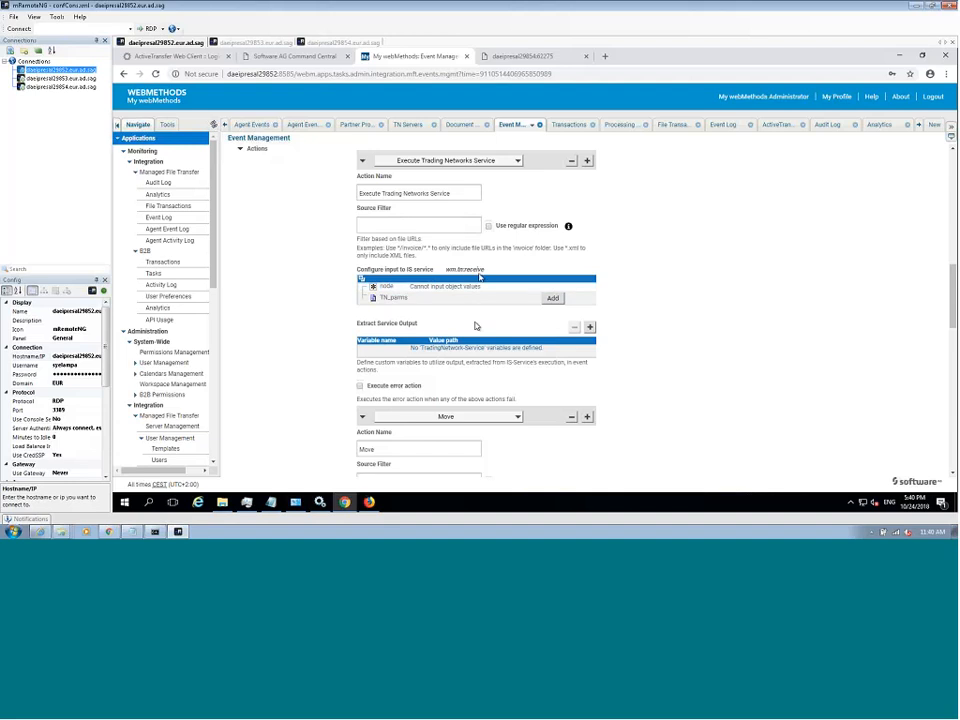
scroll(867, 408, down, 2)
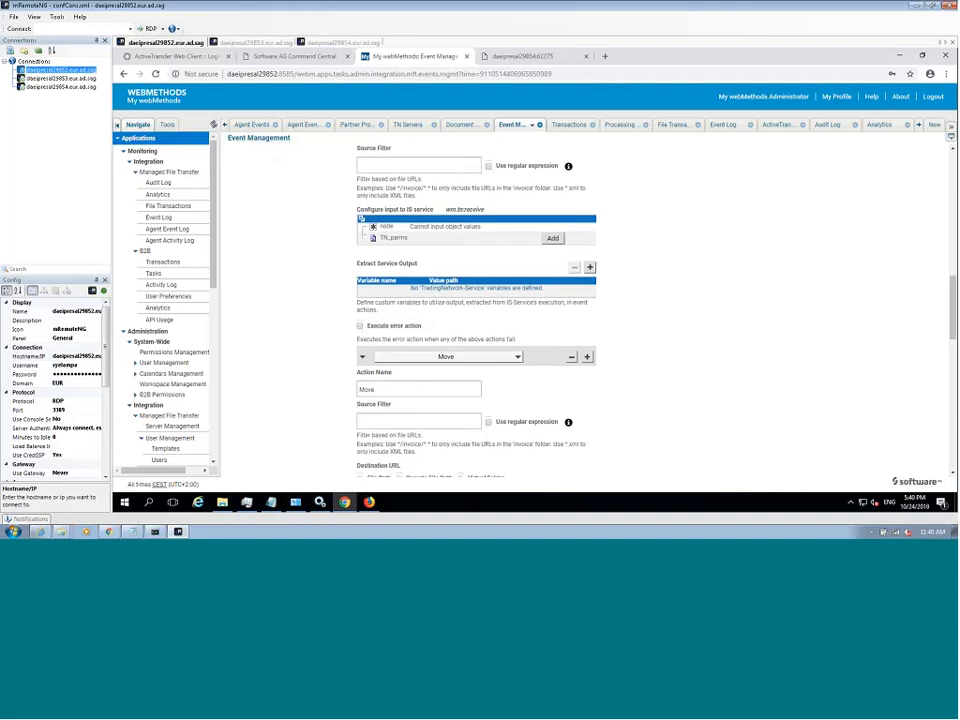
scroll(953, 476, down, 2)
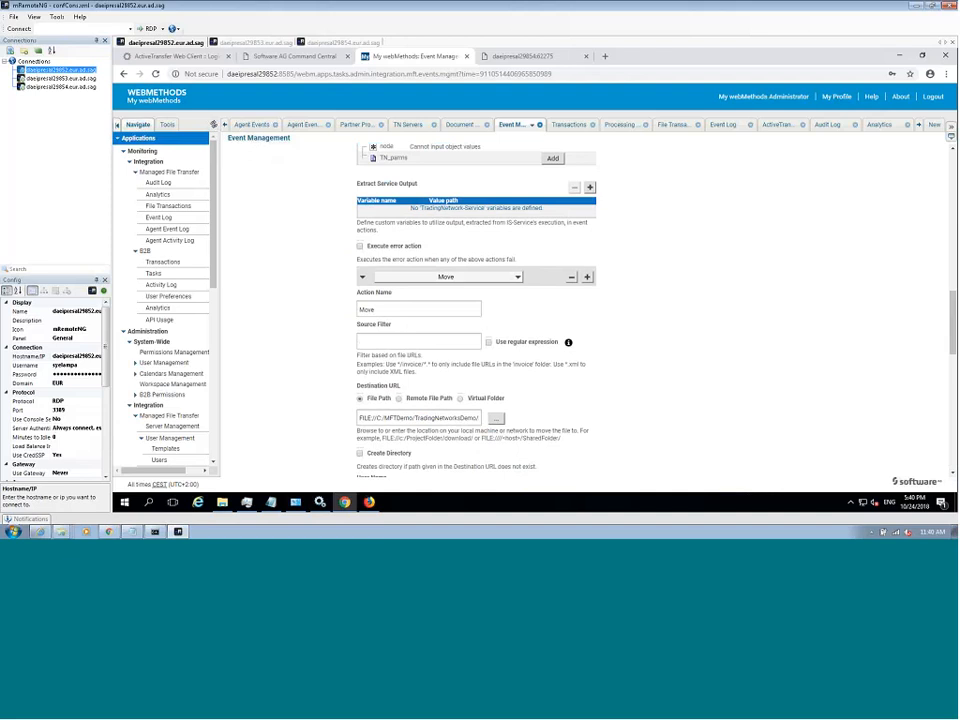
scroll(953, 478, down, 2)
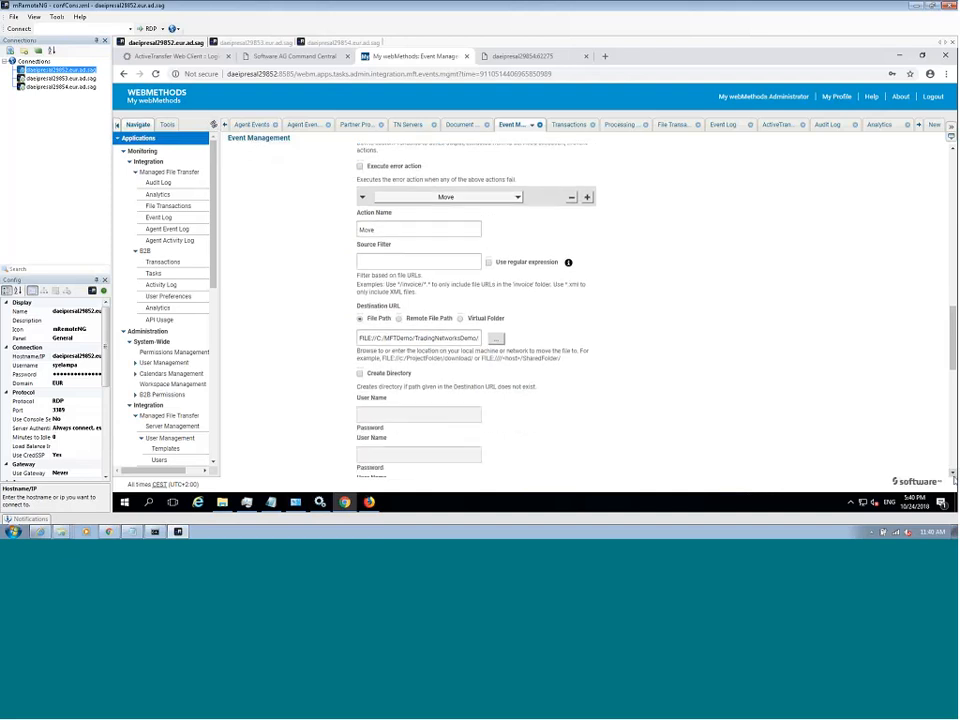
scroll(953, 478, down, 5)
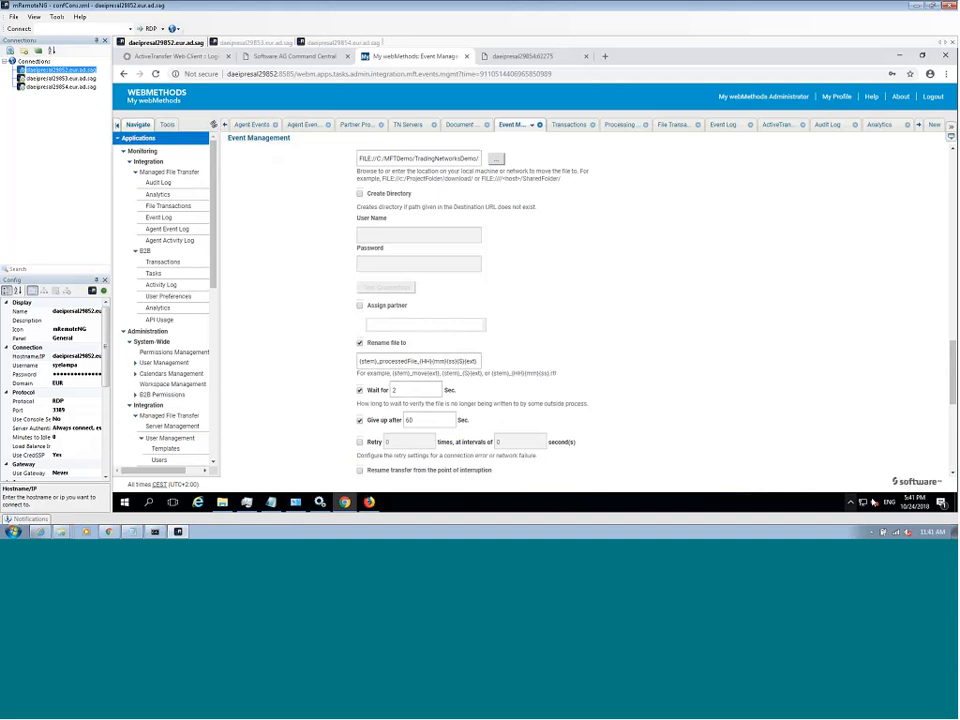
scroll(953, 475, down, 3)
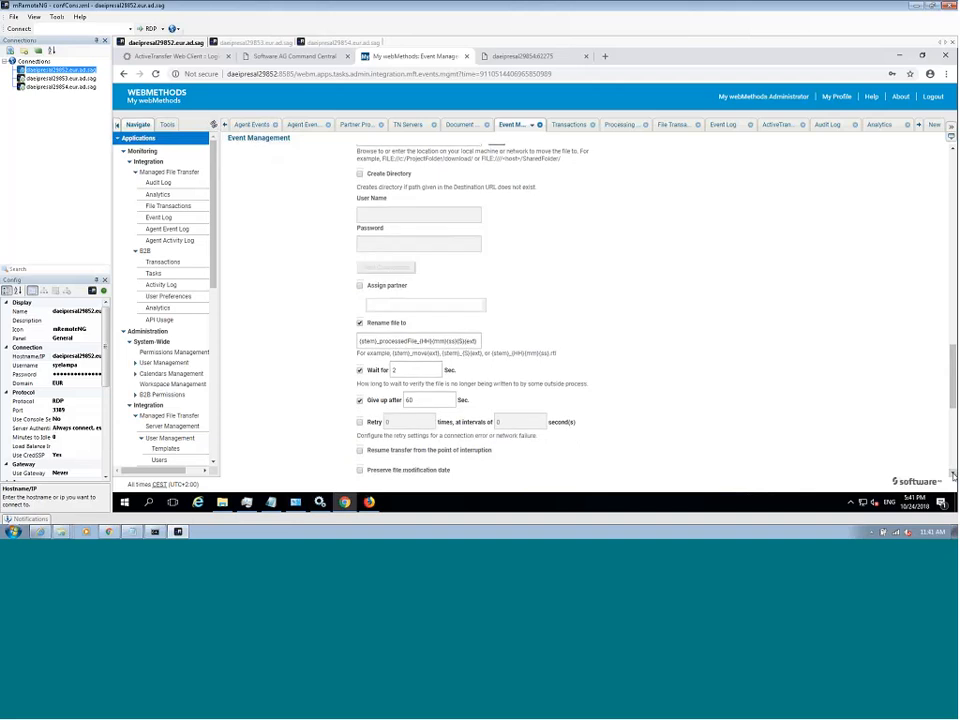
scroll(953, 475, down, 5)
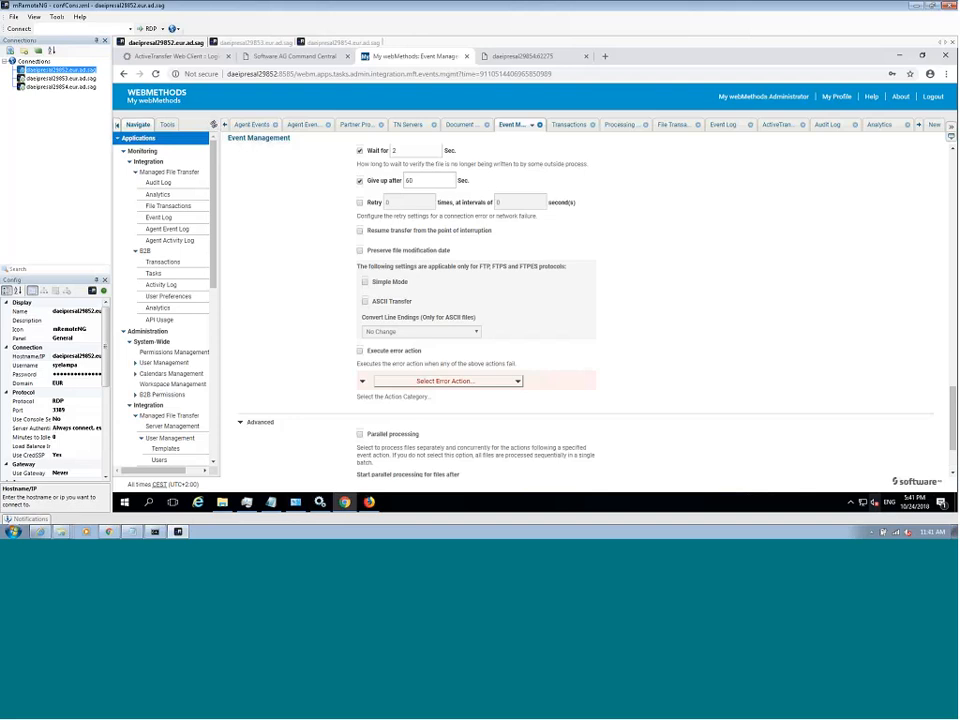
- Open the Agents list under Agent Management, view the Add Agent form and cancel it
scroll(214, 300, down, 5)
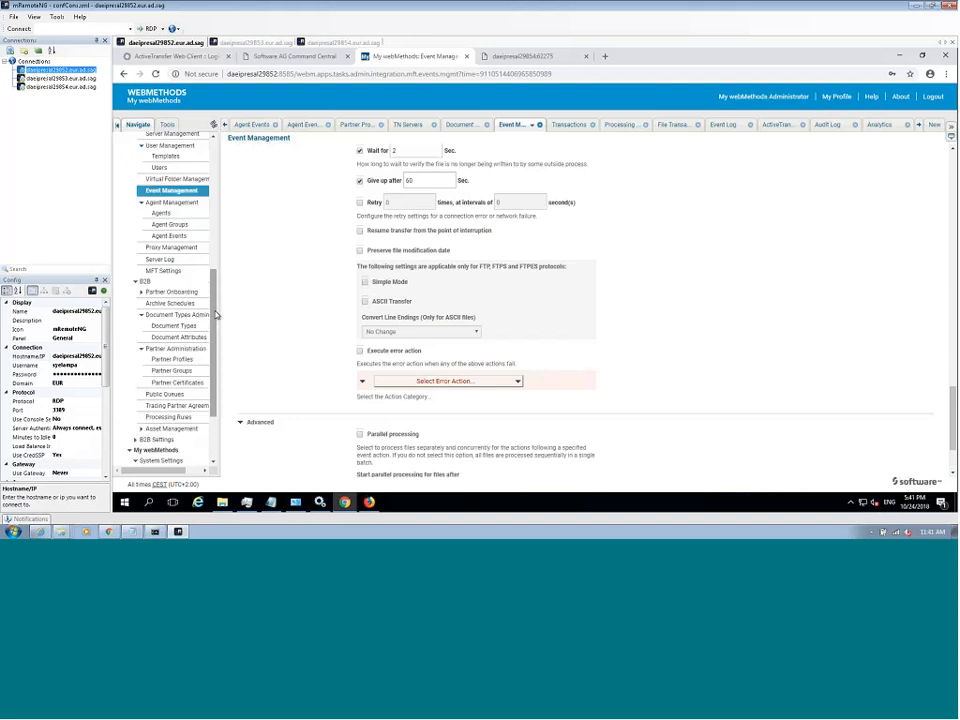
click(169, 217)
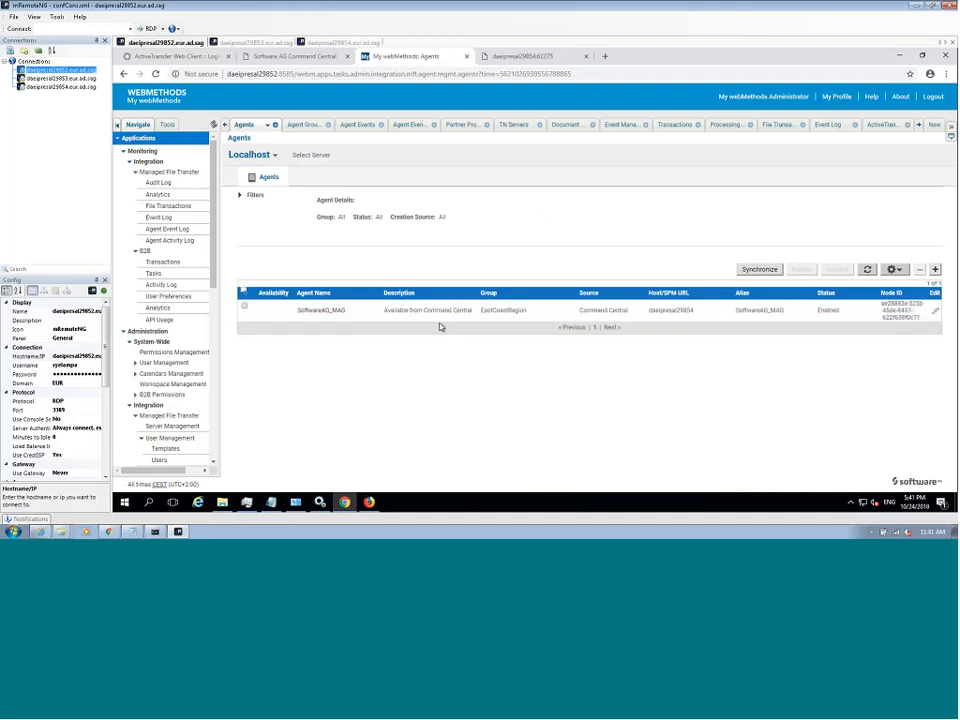
drag(214, 255, 216, 384)
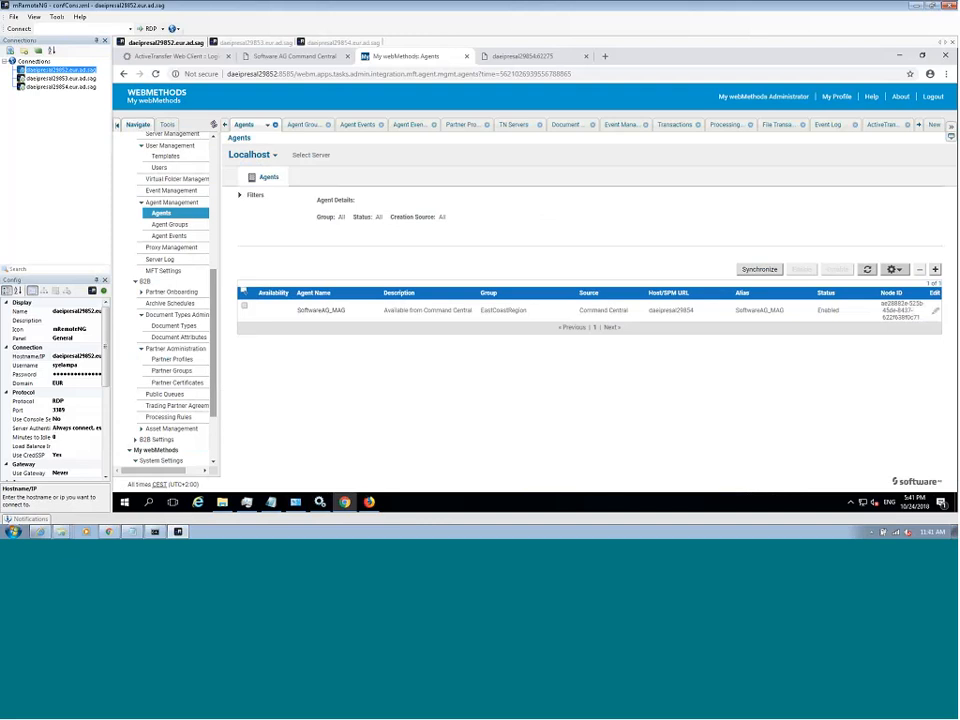
click(935, 270)
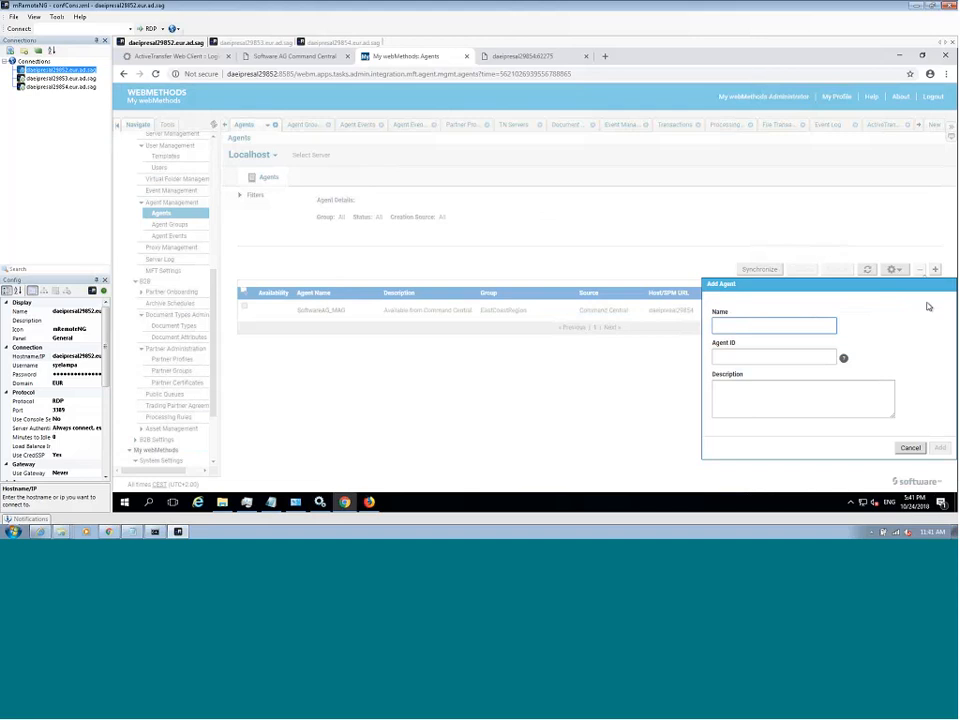
click(910, 447)
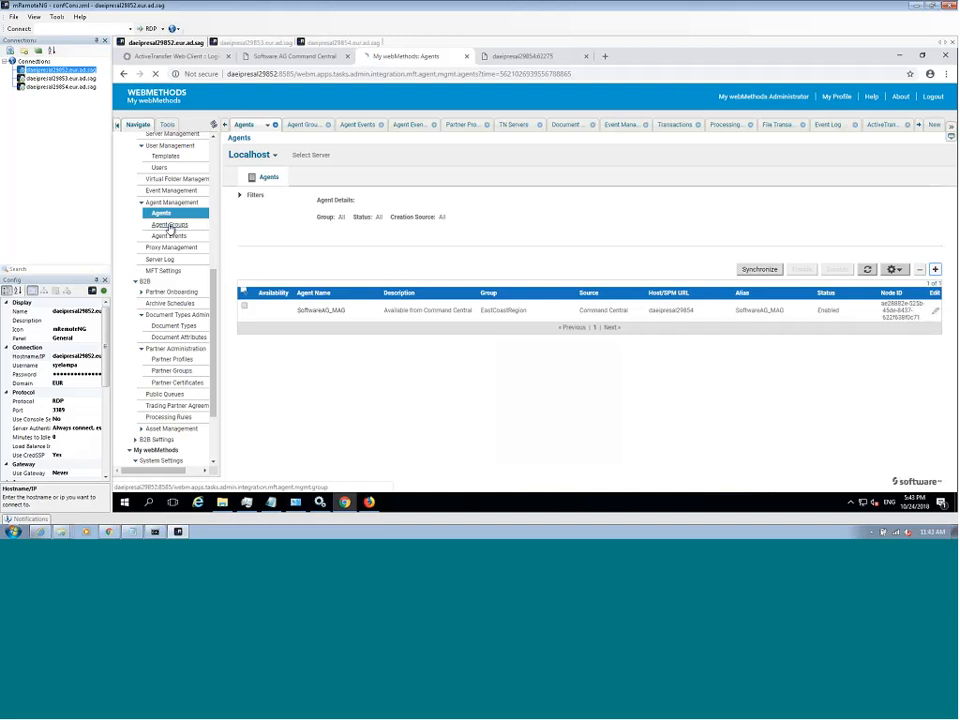
- Open the details of the EastCoastRegion group on the Agent Groups page
click(169, 226)
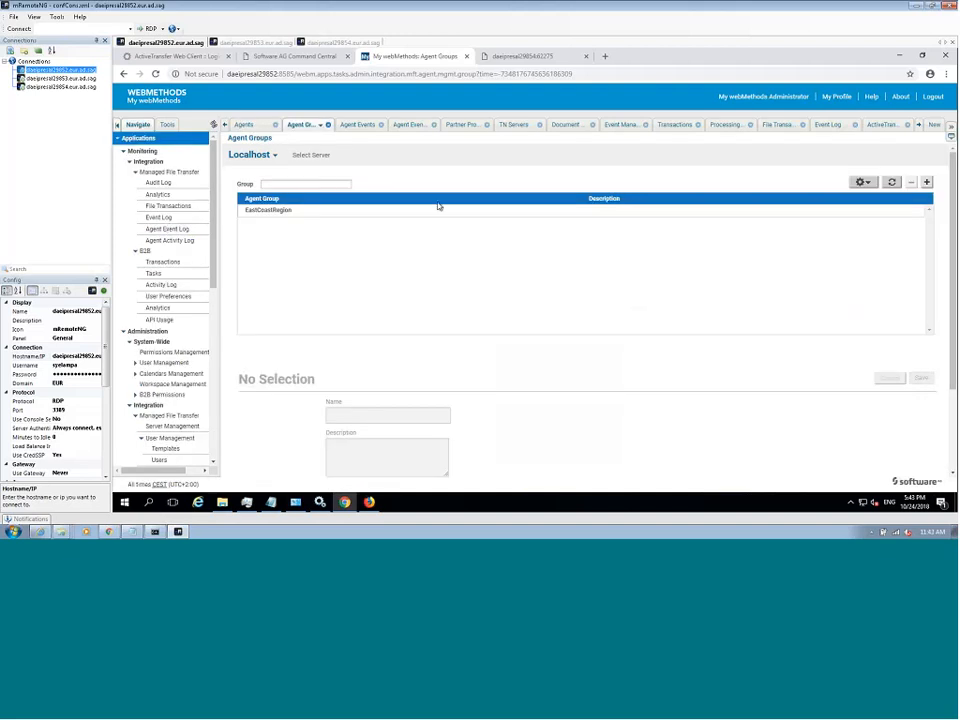
click(415, 217)
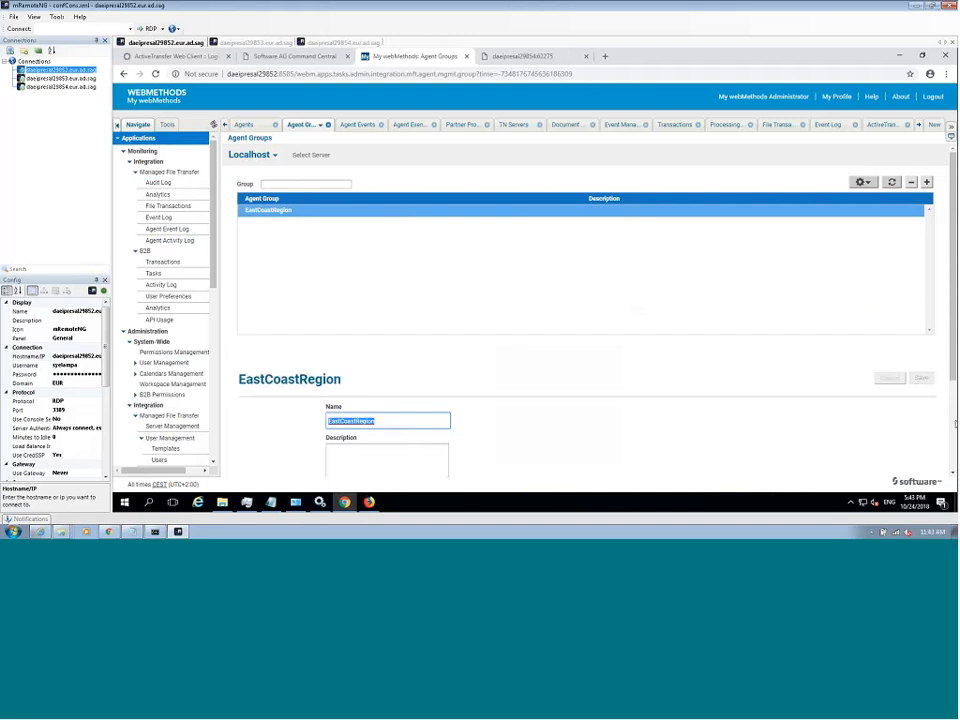
- Review the EastCoastRegion group's members, view the PushToAgent_EastCoast agent event and reopen the Agents list
scroll(428, 449, down, 3)
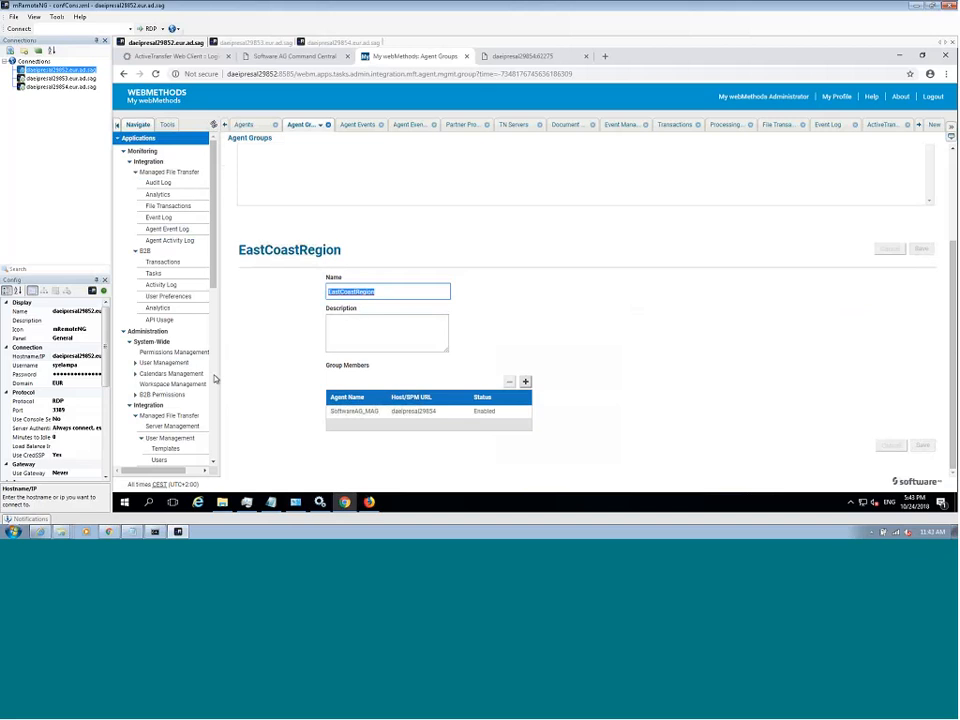
scroll(179, 281, down, 6)
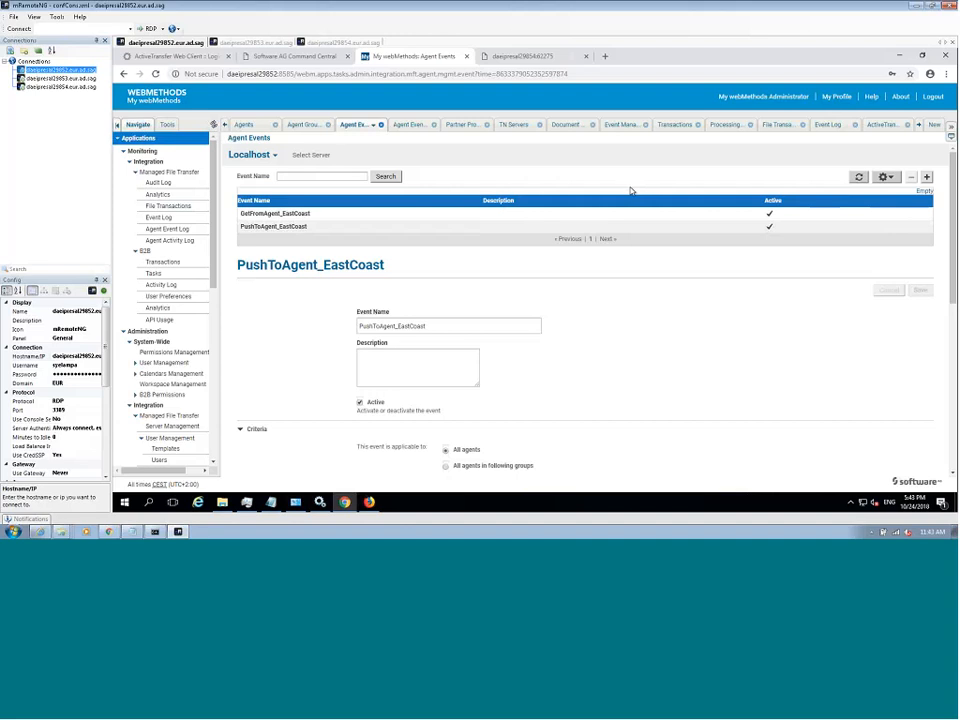
click(213, 426)
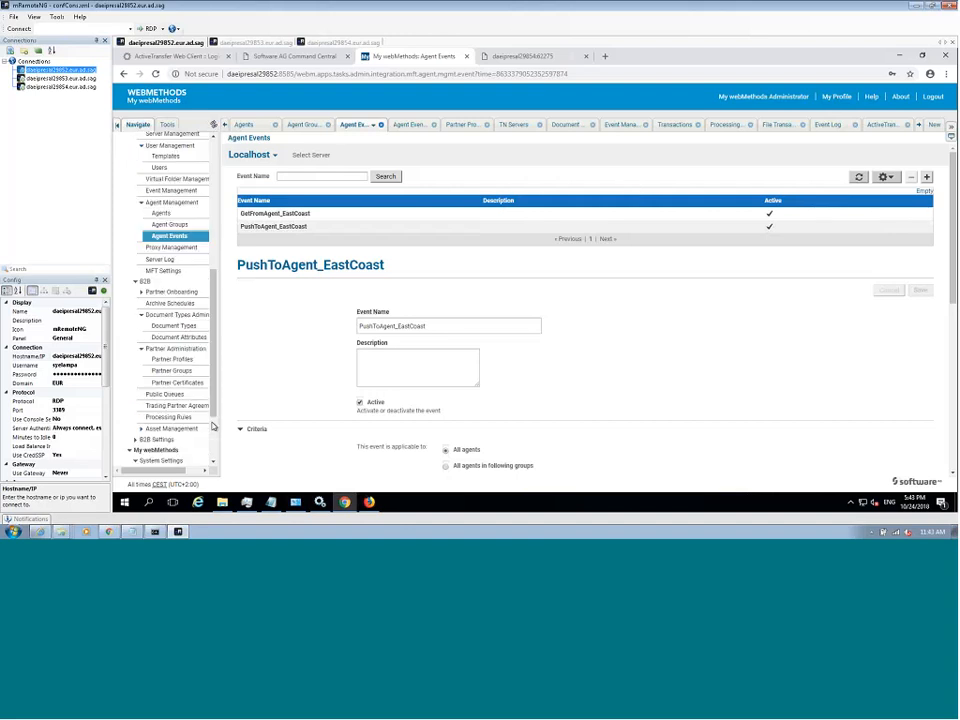
click(160, 213)
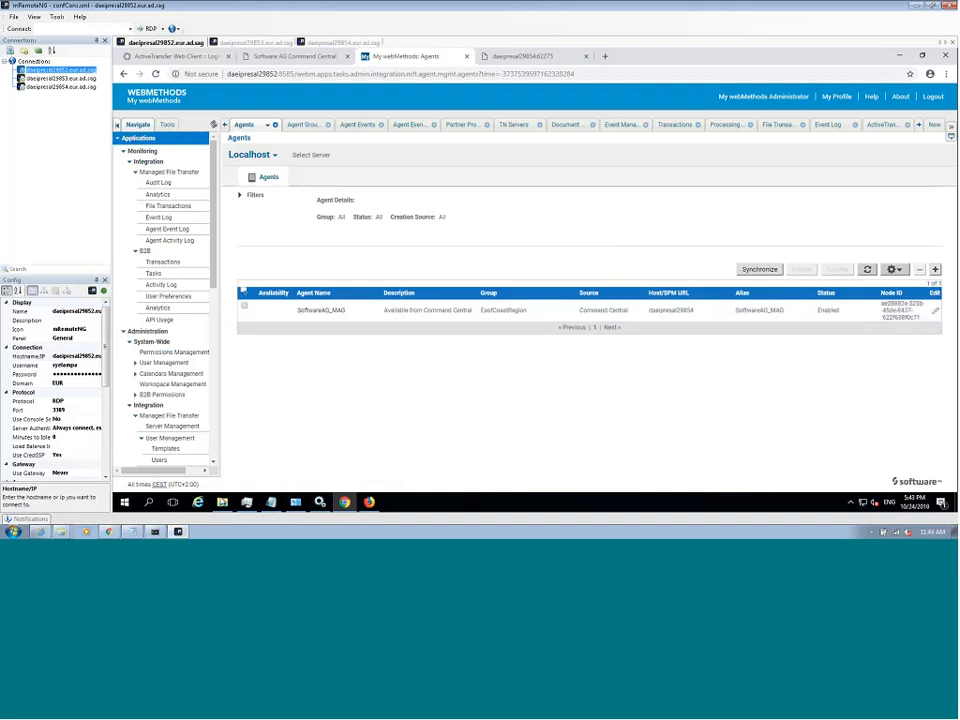
- Switch to File Explorer and go up from ArchivalFolder to the MFTDemo folder
mouse_move(222, 505)
click(224, 503)
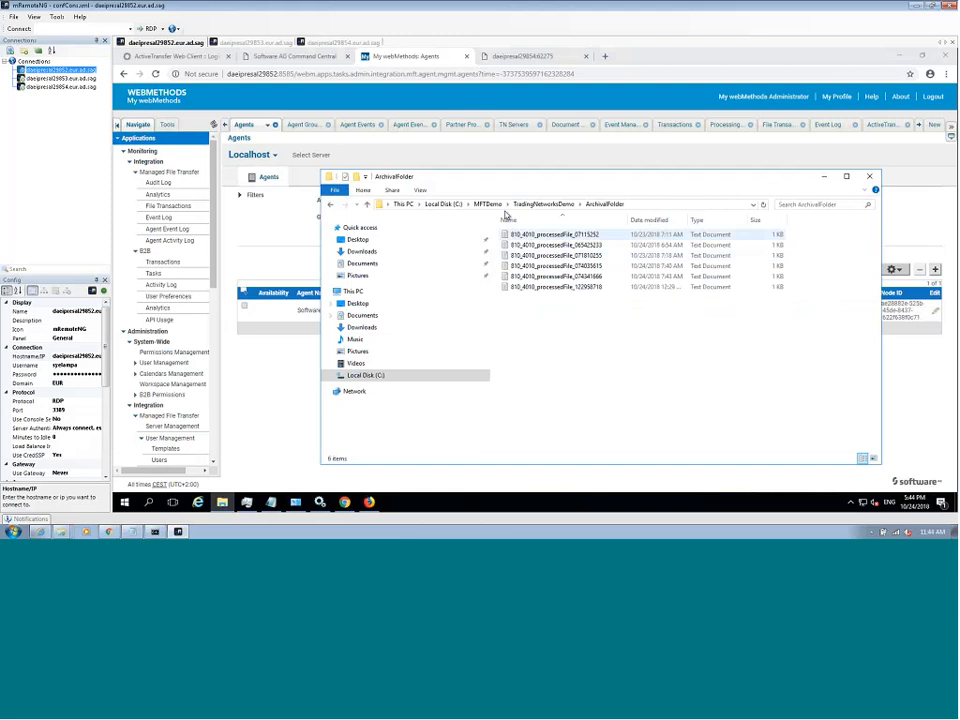
click(488, 204)
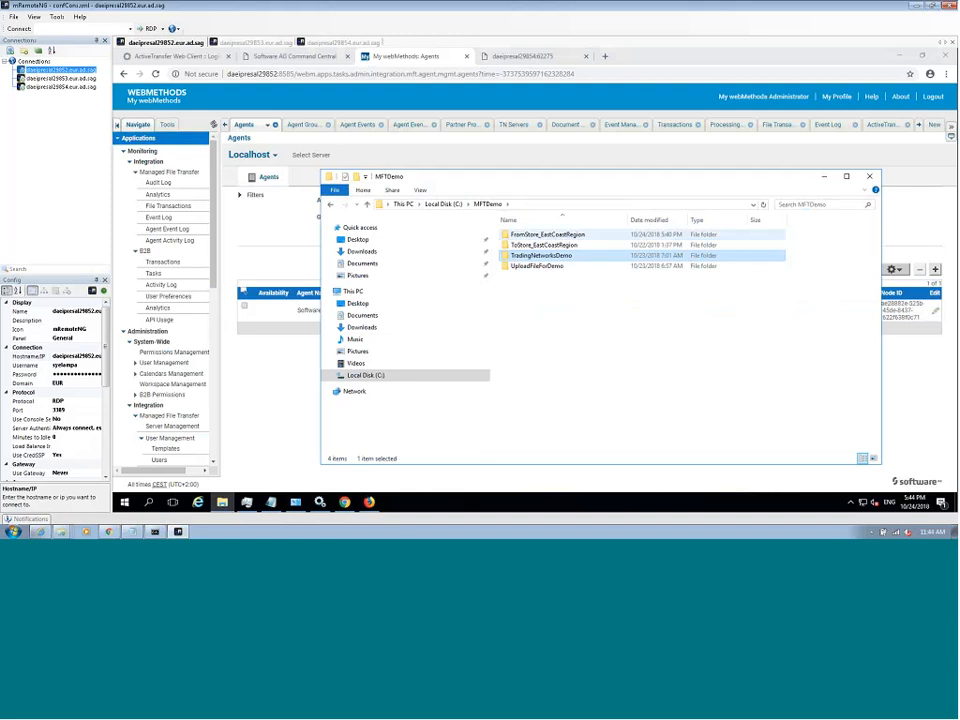
- Reload the agent's page at daeipresal29854:62275 in the browser to view its current agent events and schedules
click(496, 60)
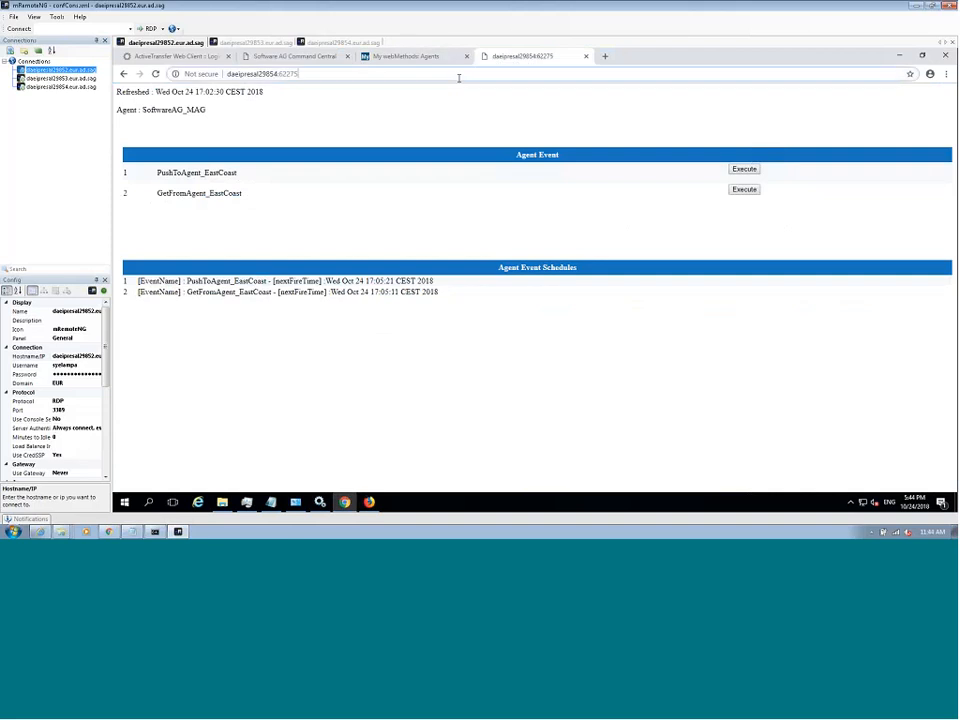
key(Return)
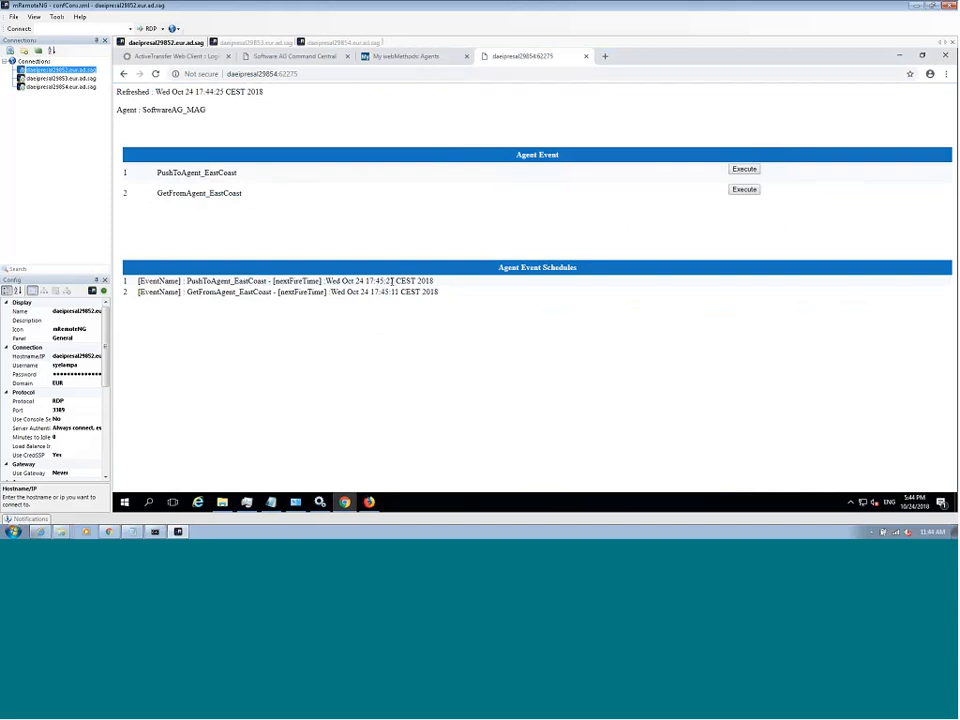
click(346, 503)
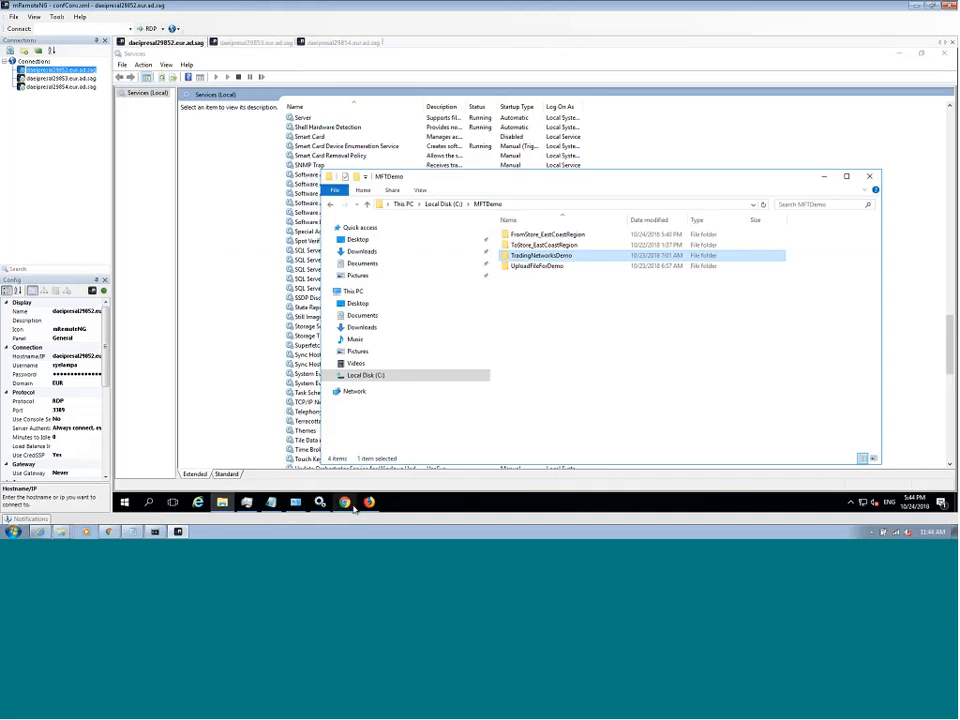
click(347, 504)
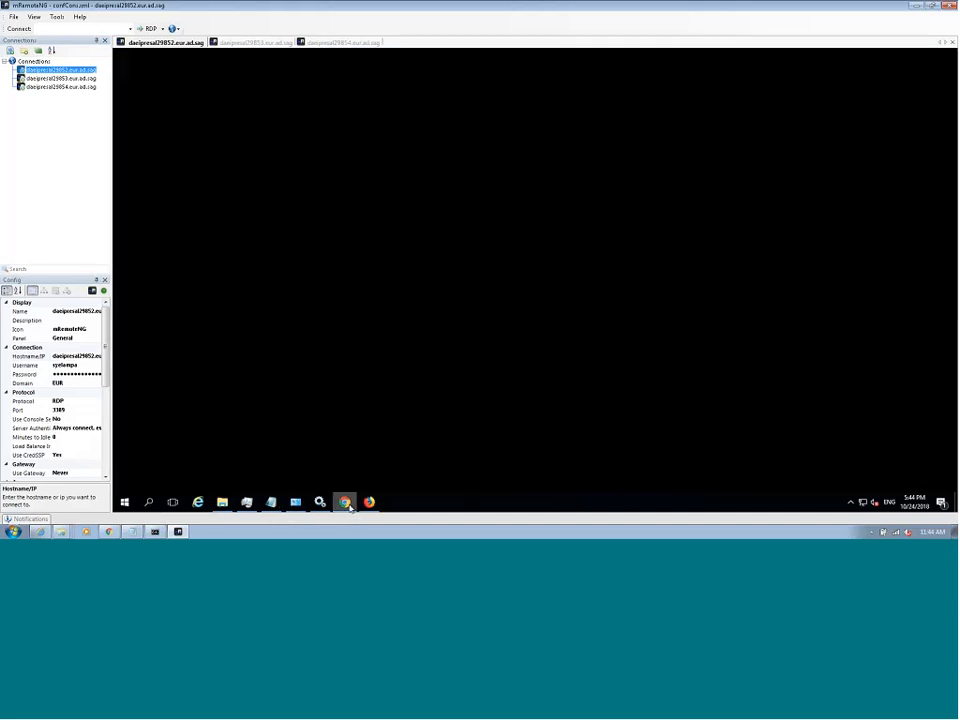
- View the Agent Activity Log in My webMethods and open the Agent Event Log
click(382, 58)
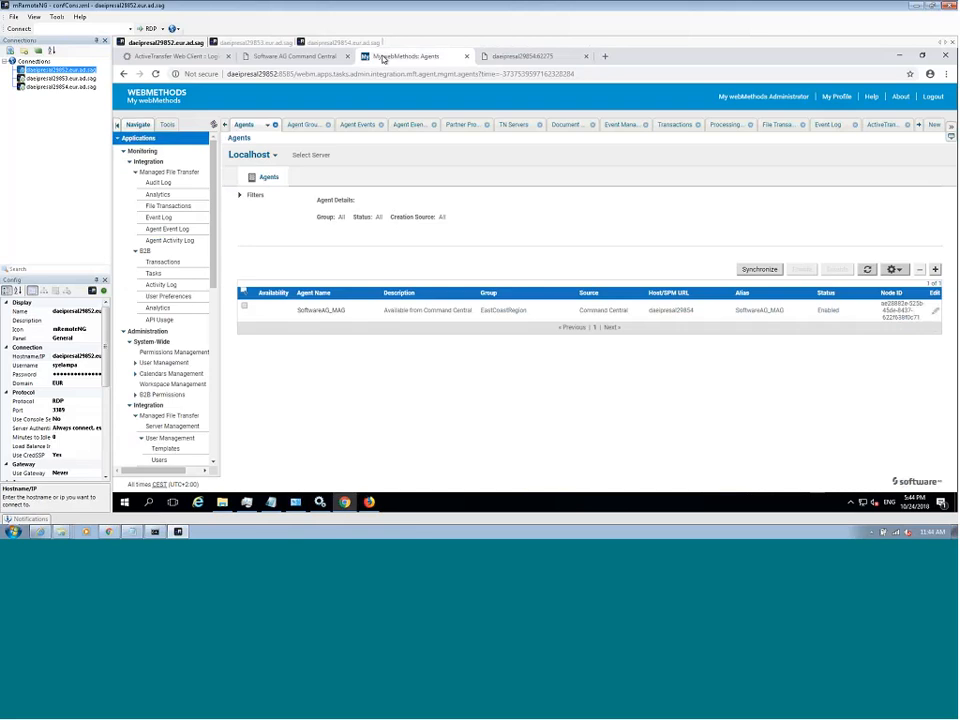
click(183, 243)
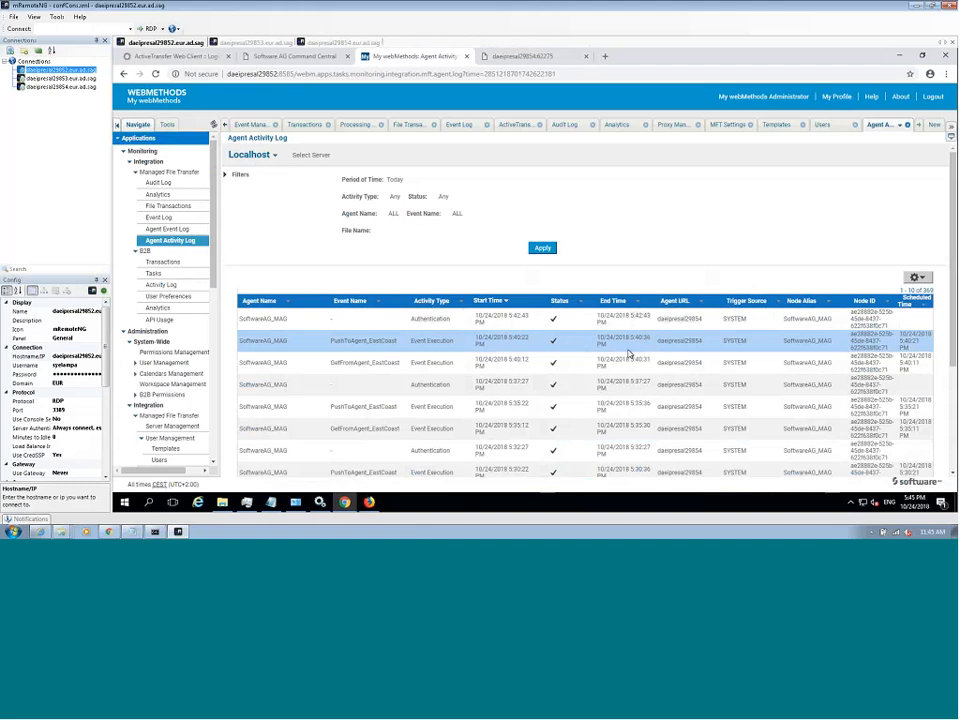
click(184, 231)
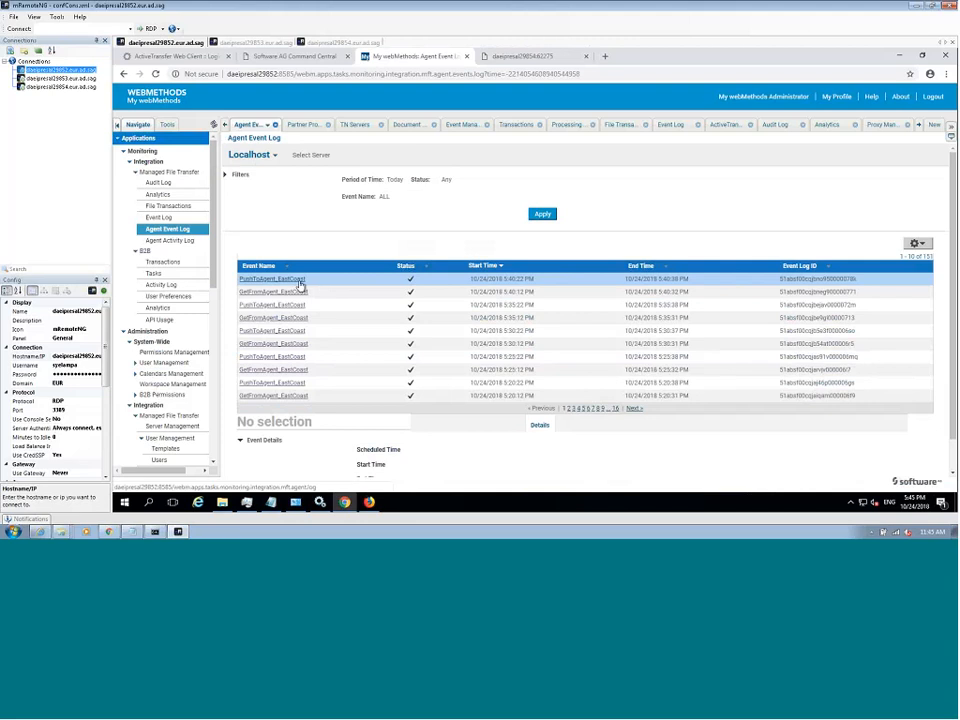
- Open the most recent PushToAgent_EastCoast execution and examine its activities for the SoftwareAG_MAG agent
click(299, 283)
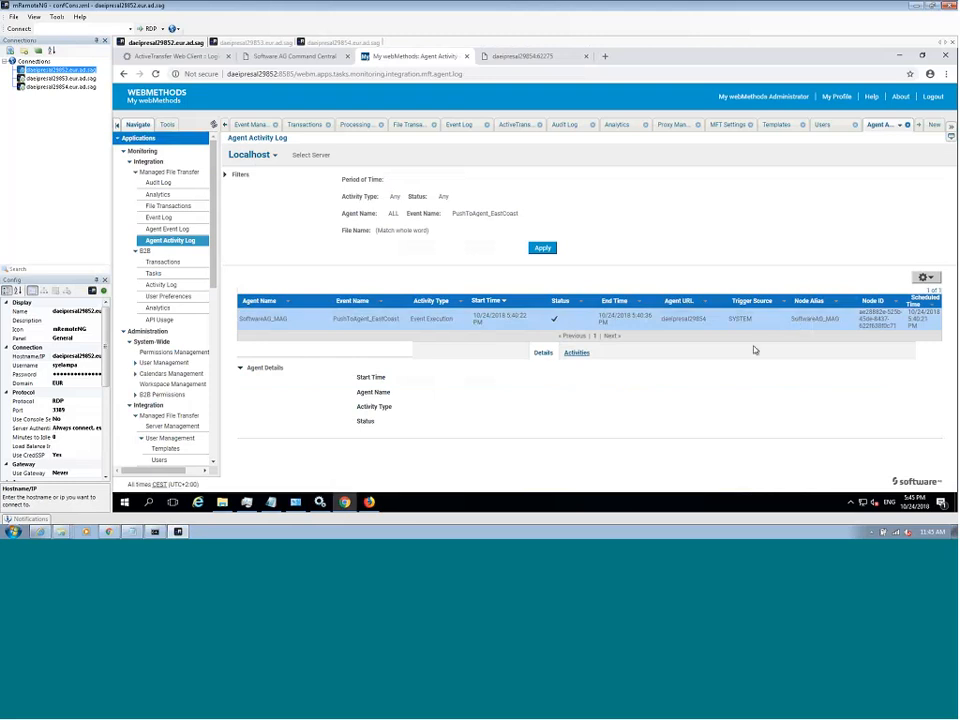
click(579, 354)
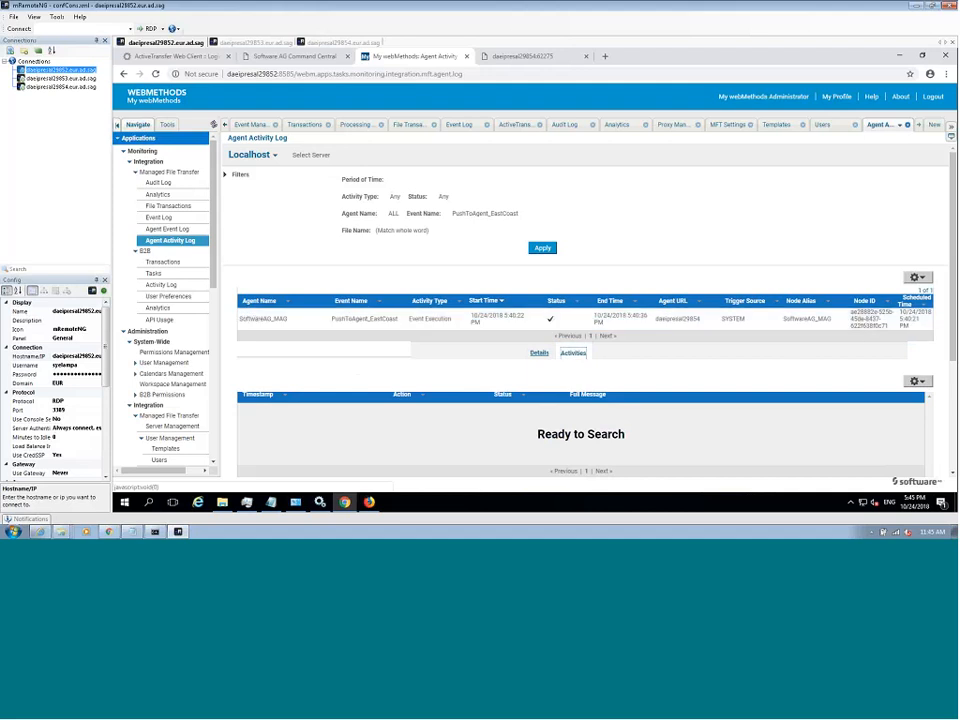
click(571, 318)
scroll(947, 381, down, 3)
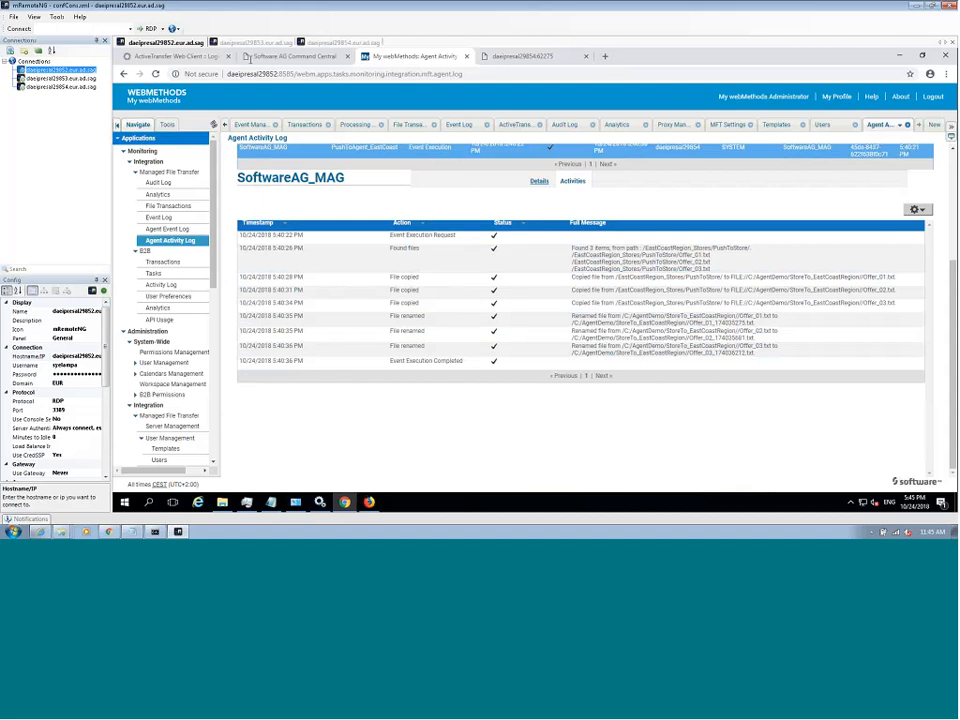
- Log in to the ActiveTransfer Web Client with the partner's username and account password
click(200, 56)
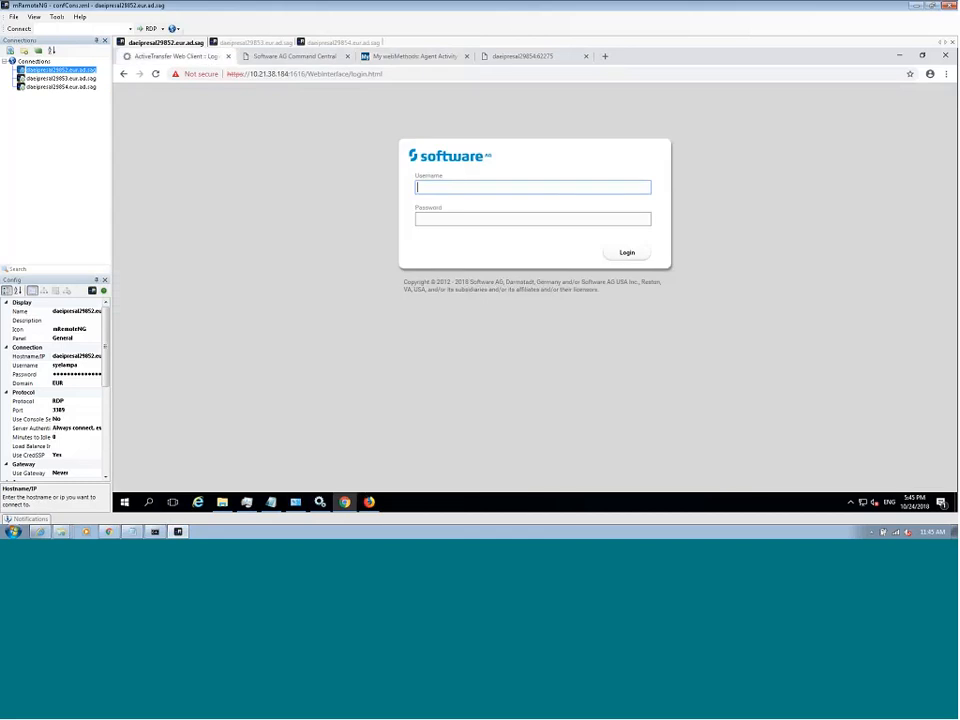
text(tom)
click(446, 219)
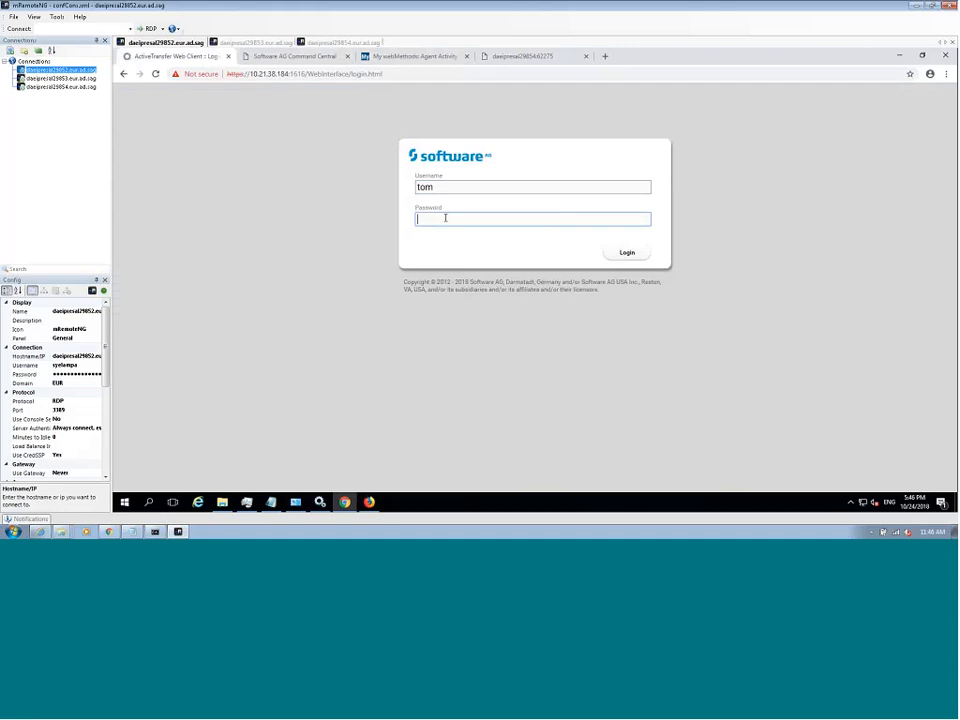
text(*******)
key(Return)
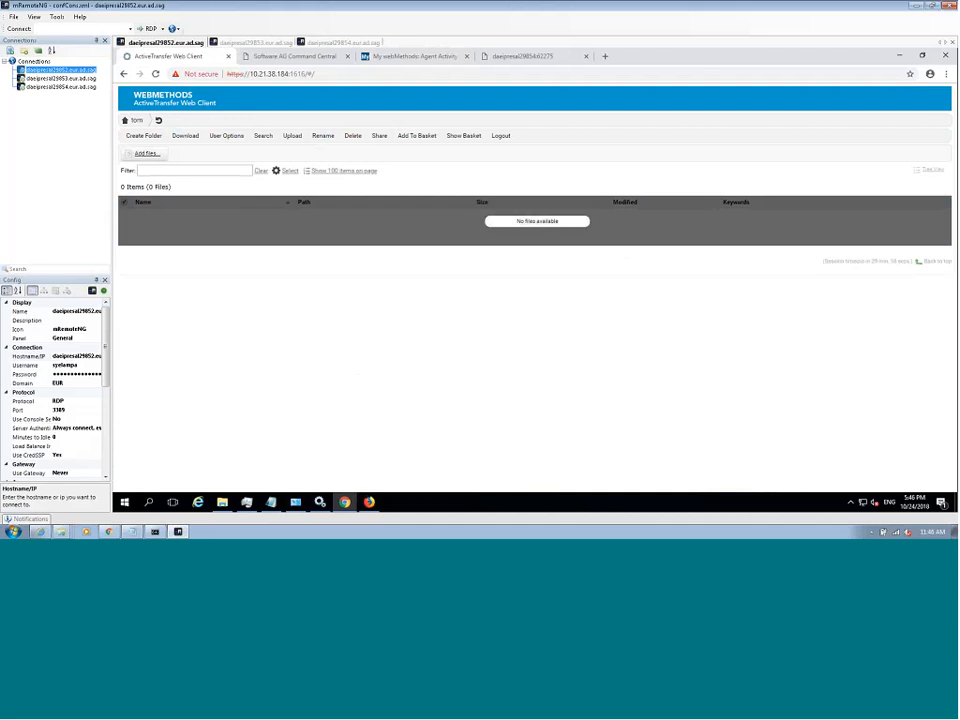
- Upload the 810_4010 text file from the UploadFileForDemo folder to the partner's home directory
click(146, 154)
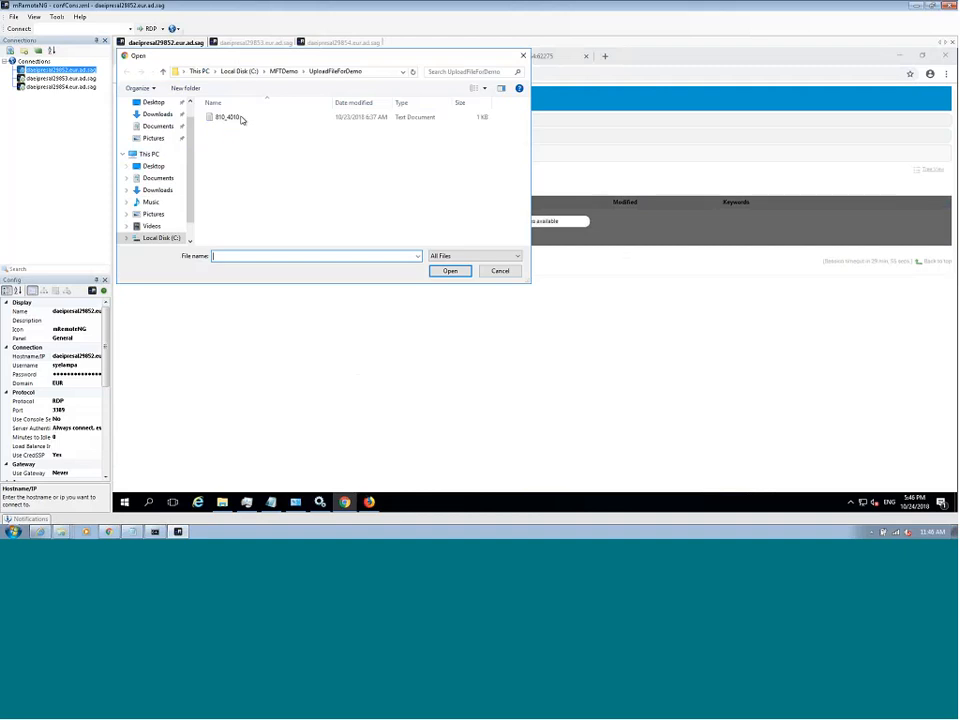
click(228, 117)
click(460, 270)
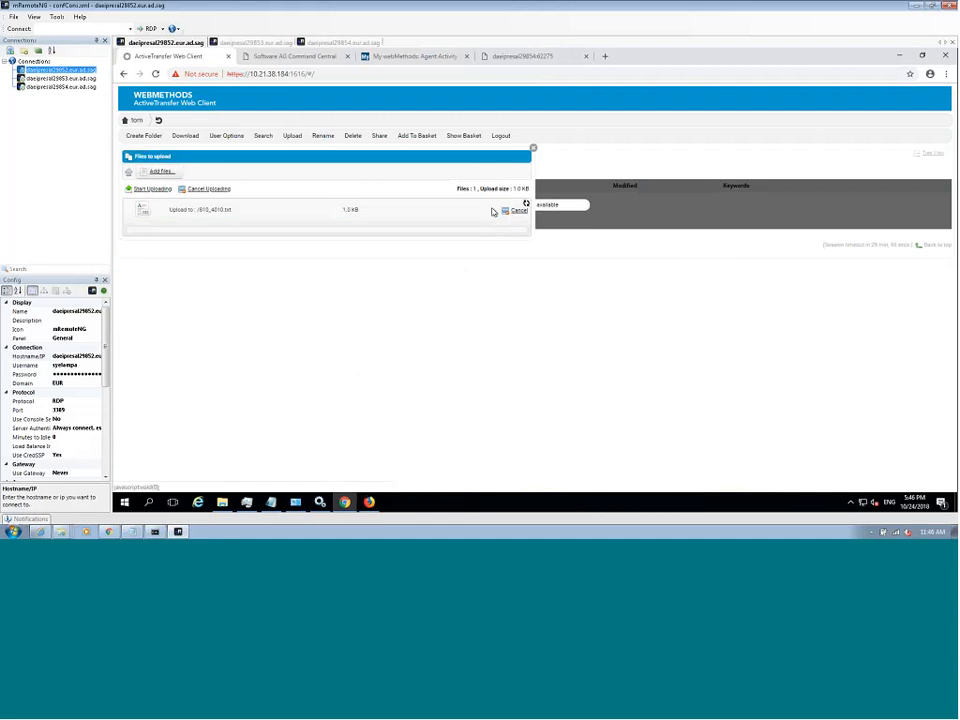
click(489, 210)
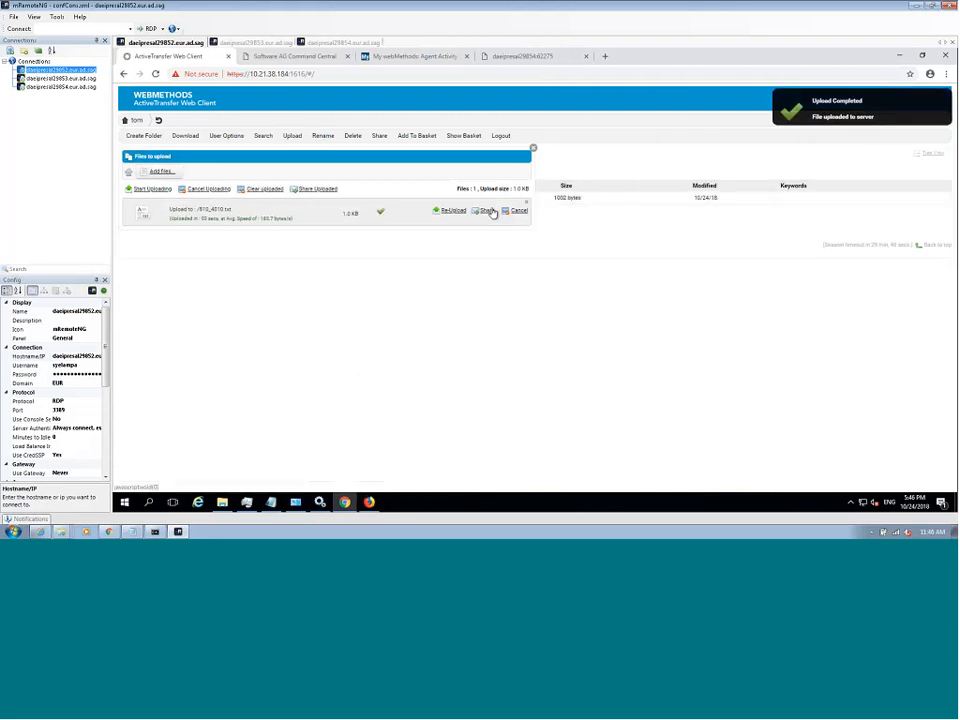
- Return to My webMethods and search all B2B transactions in the production data without query filters
click(346, 503)
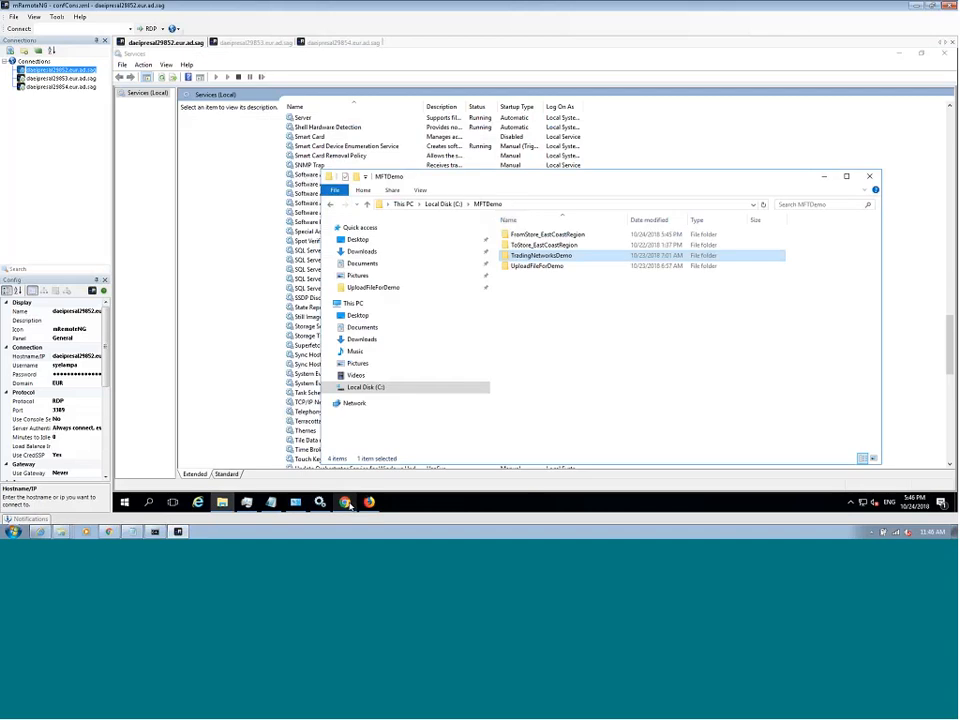
mouse_move(347, 499)
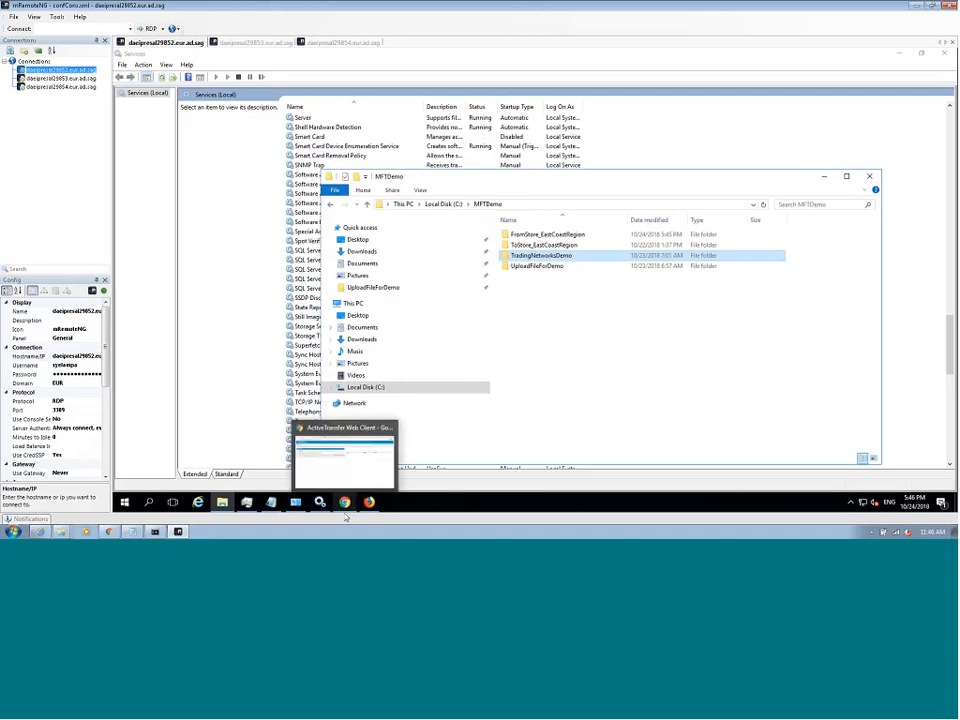
click(347, 499)
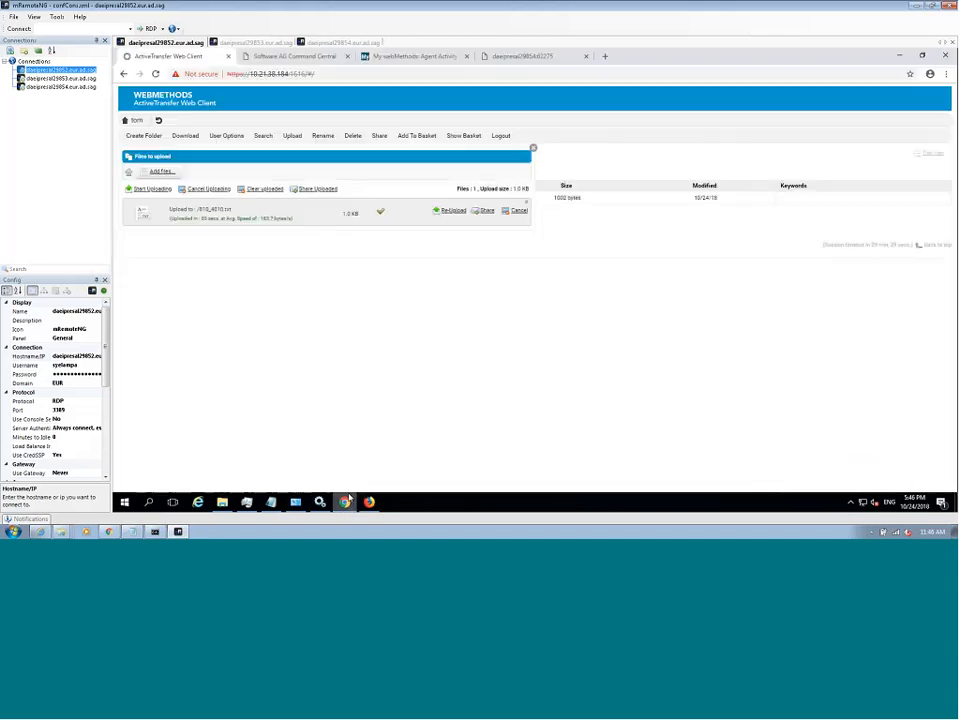
click(386, 57)
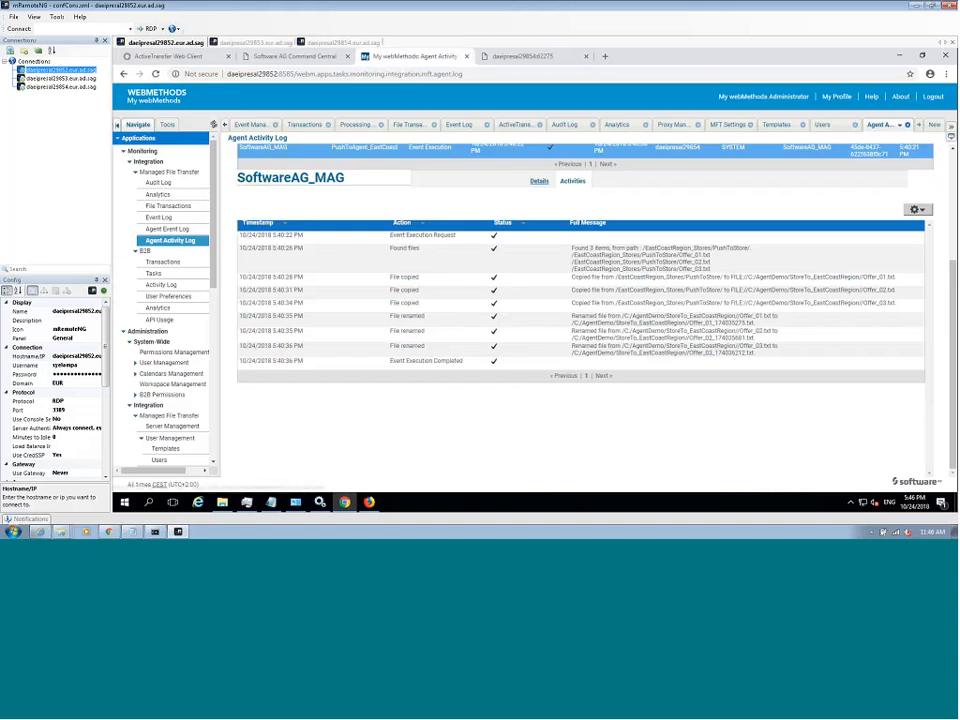
click(170, 265)
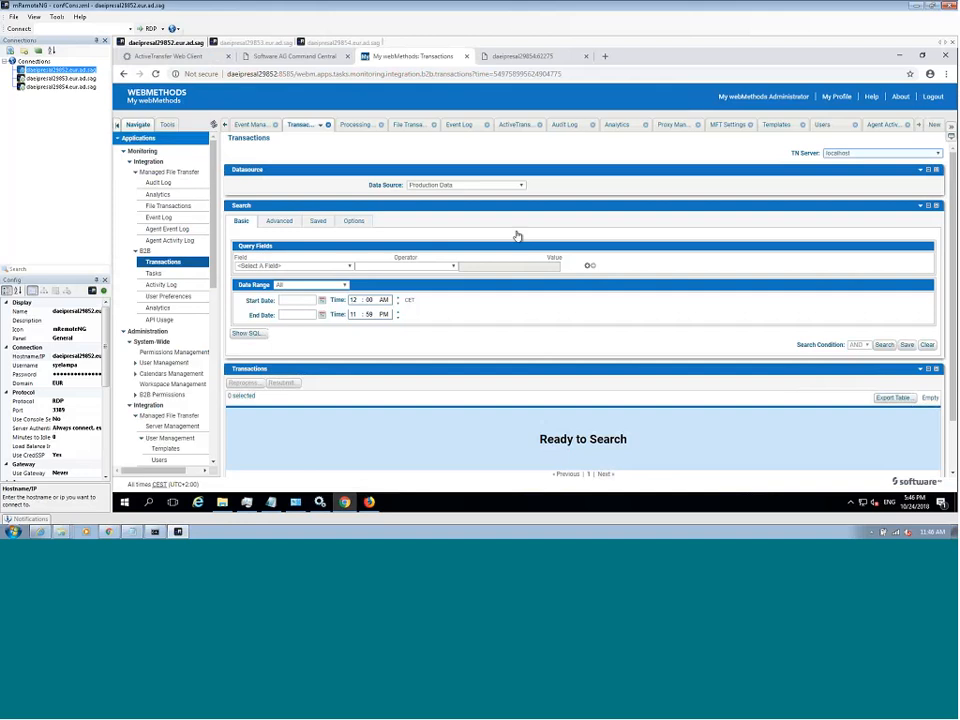
click(885, 345)
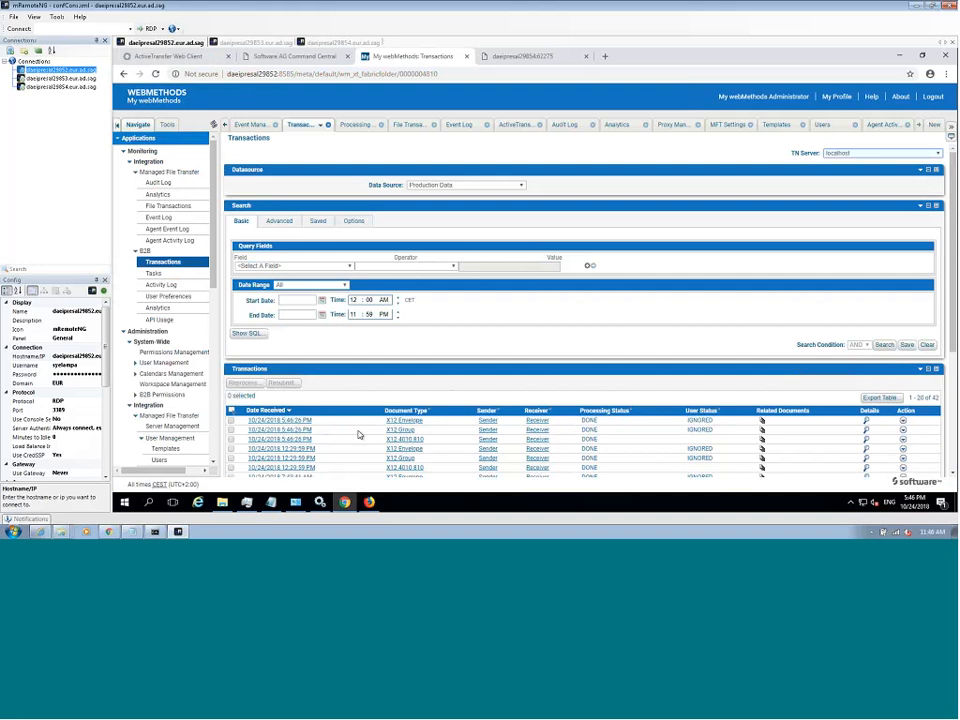
- Open the EDIProcessRule_MFTDemo processing rule and review its criteria and its document delivery action
scroll(212, 392, down, 3)
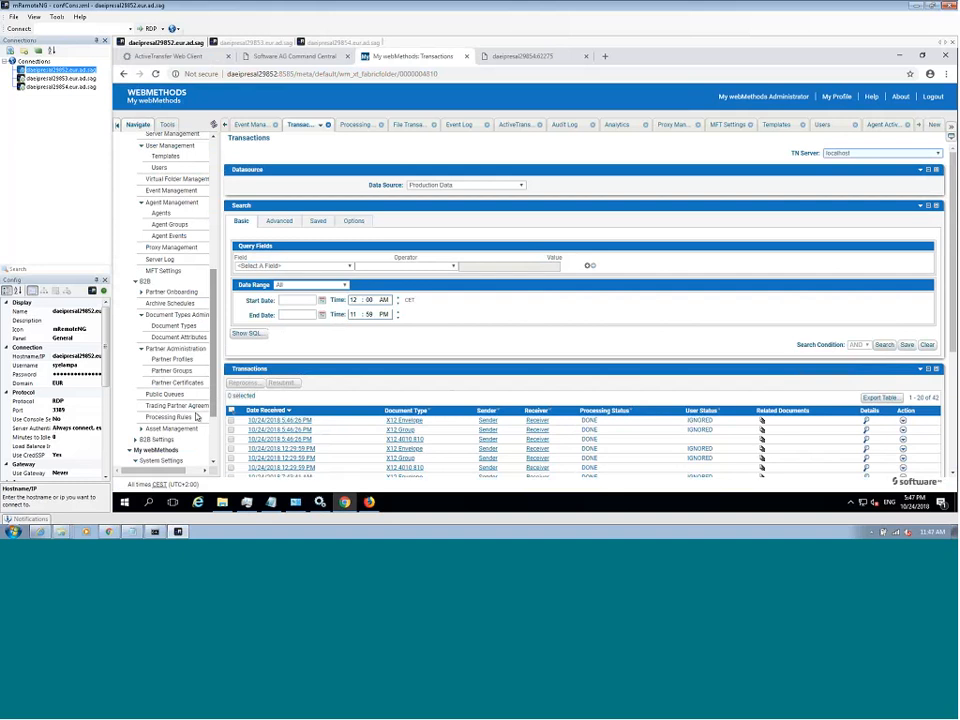
click(186, 423)
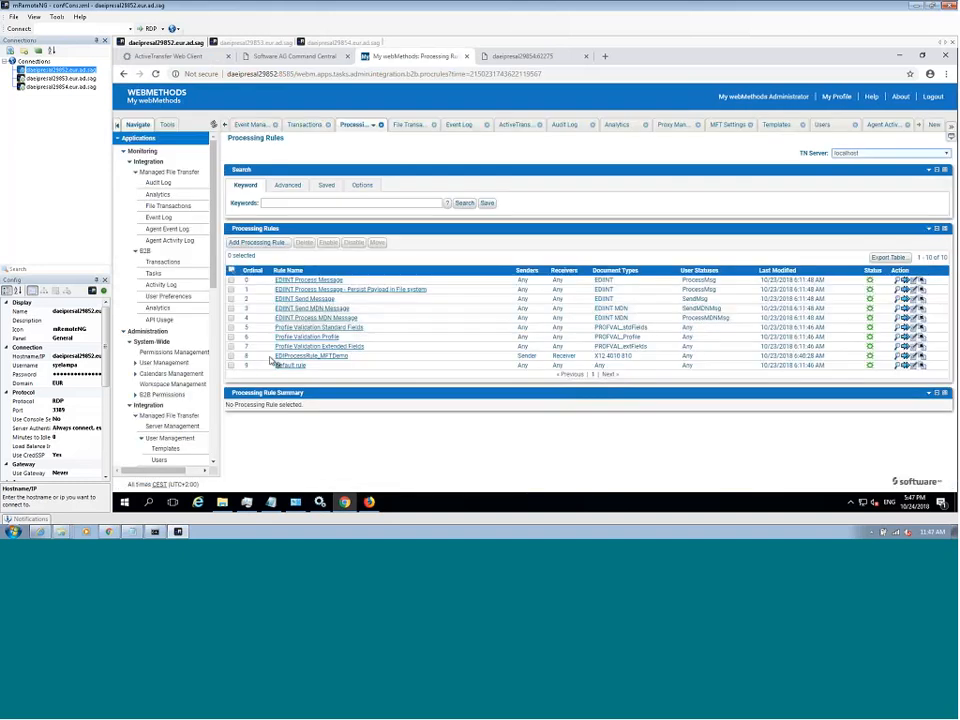
click(286, 364)
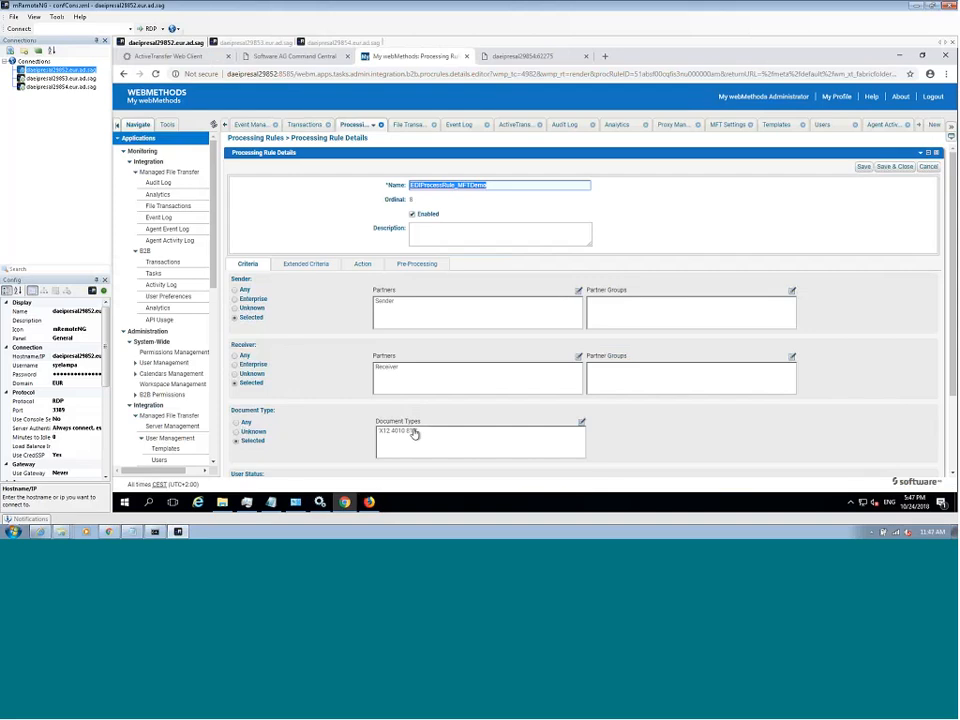
click(372, 268)
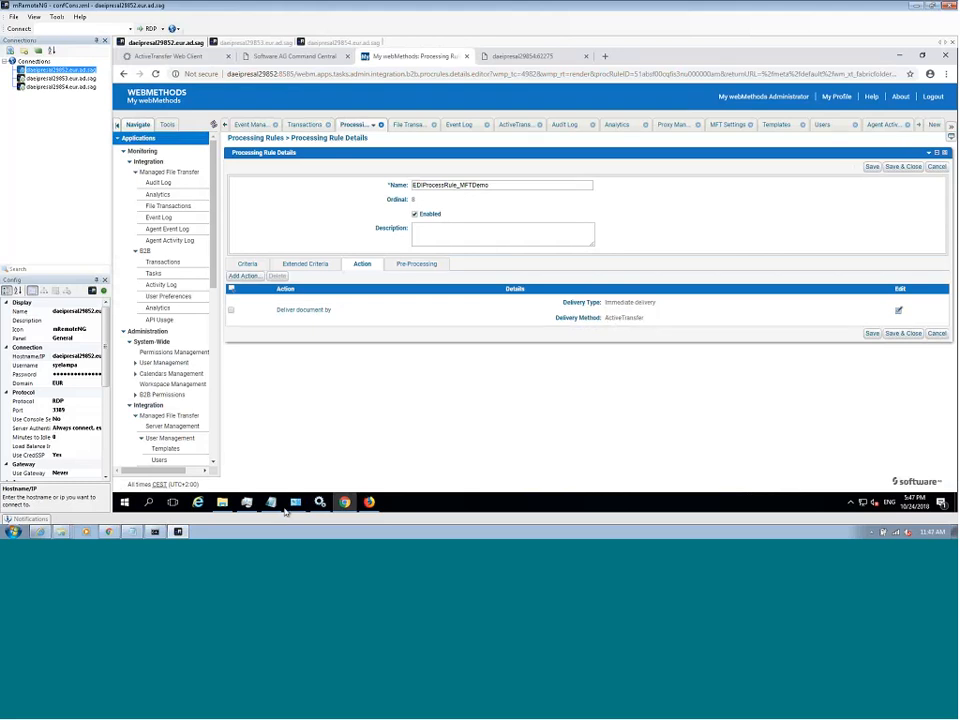
- Switch to File Explorer and check the EDI files in the TradingNetworksDemo > FromTradingNetworks folder, then minimize the window
mouse_move(224, 507)
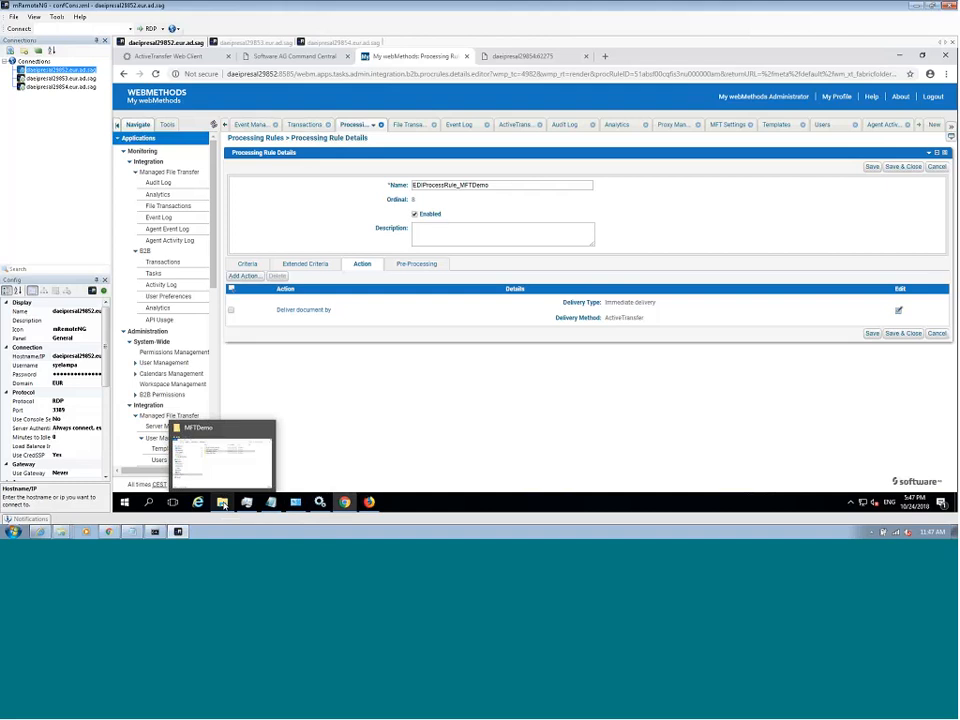
click(223, 504)
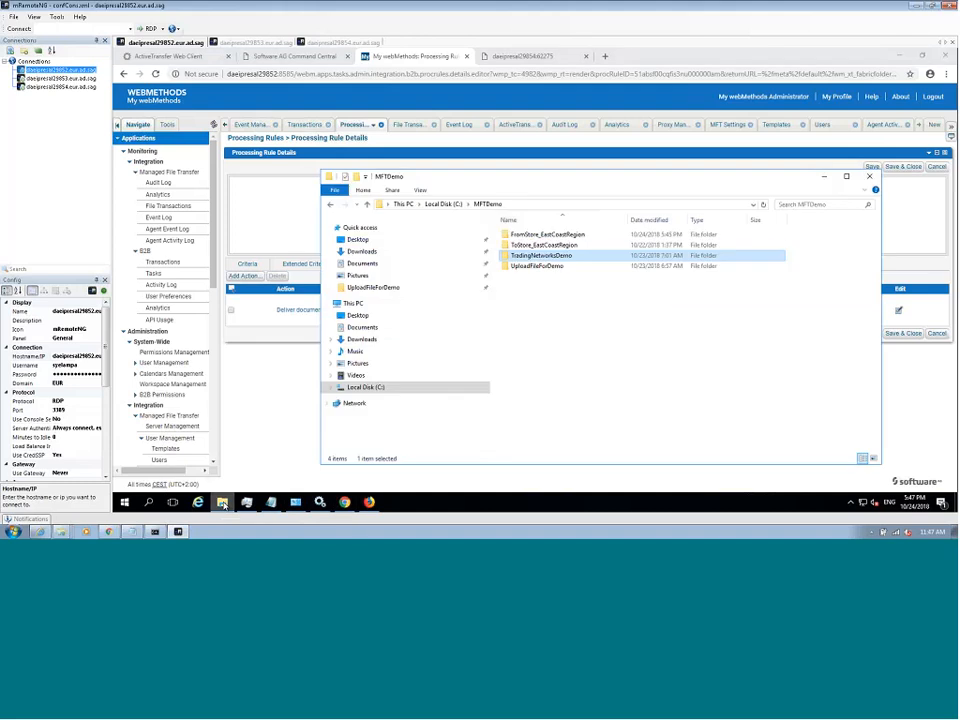
double_click(537, 257)
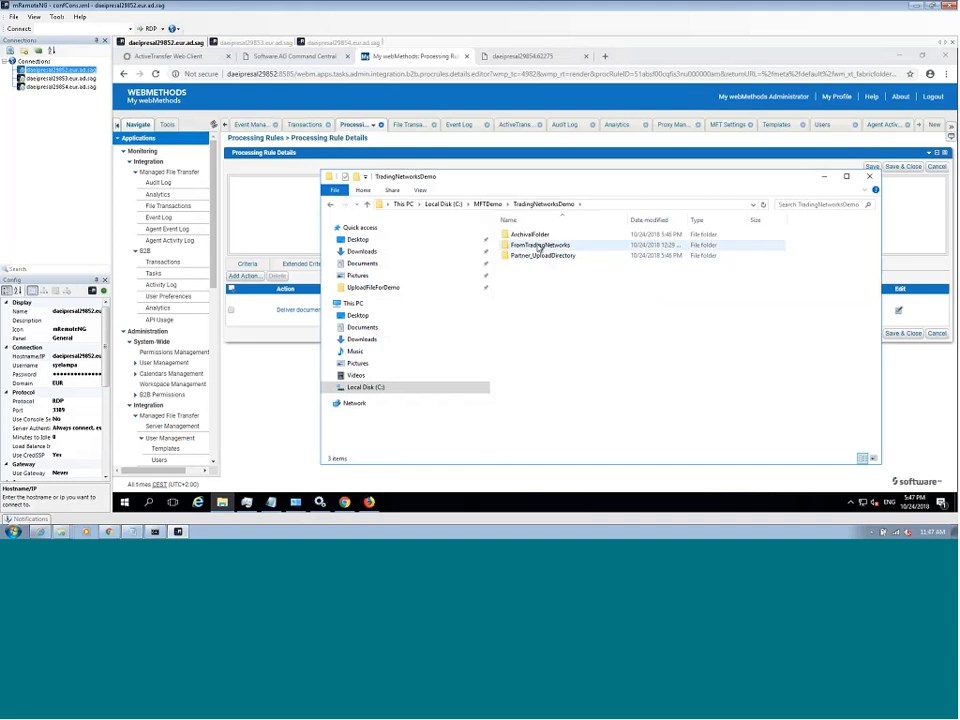
double_click(539, 246)
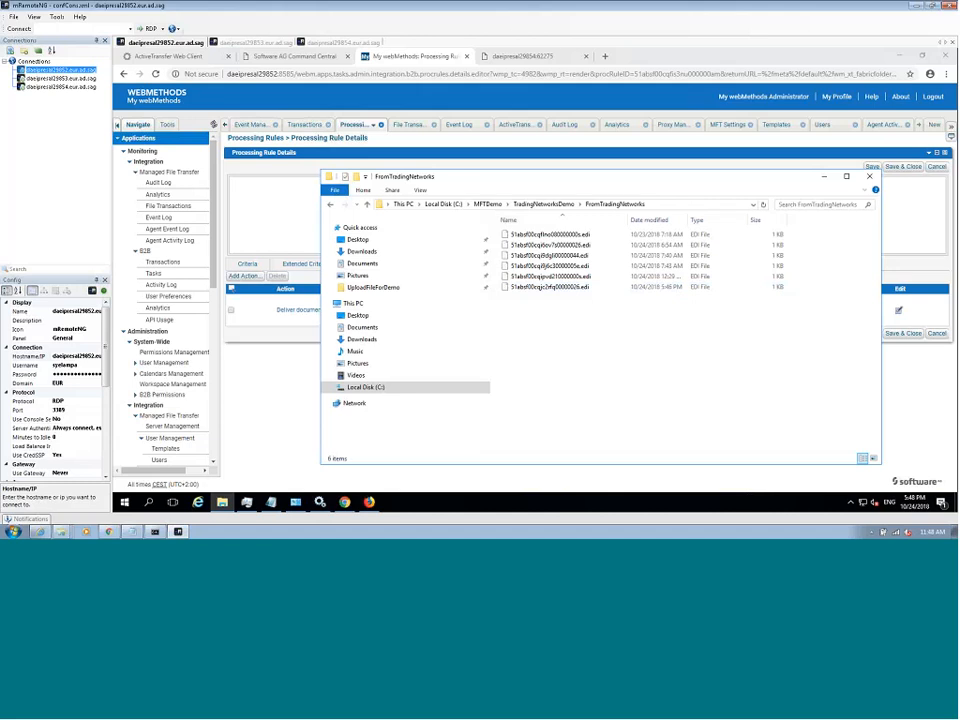
click(823, 177)
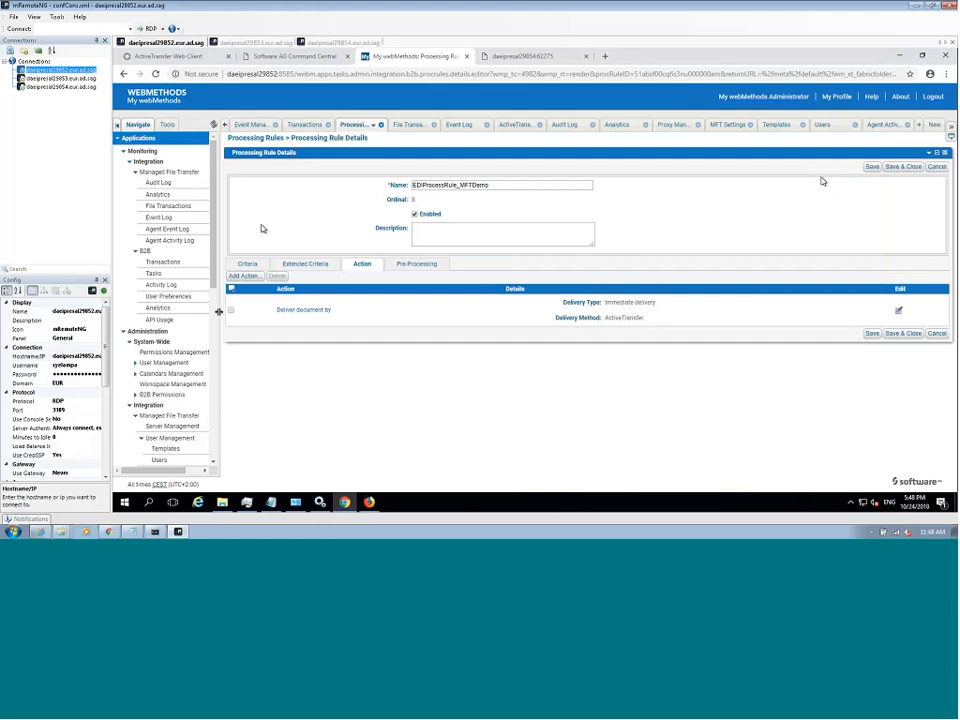
- Open Server Management for Managed File Transfer and display the ports of the Gateway_Machine gateway instance
scroll(214, 324, down, 3)
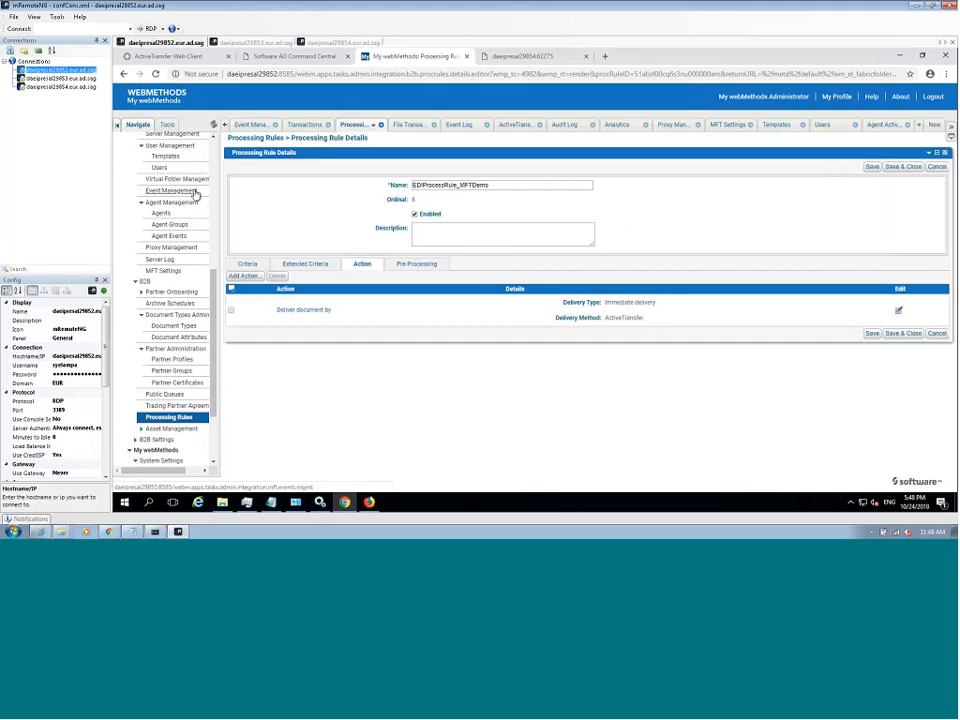
click(186, 134)
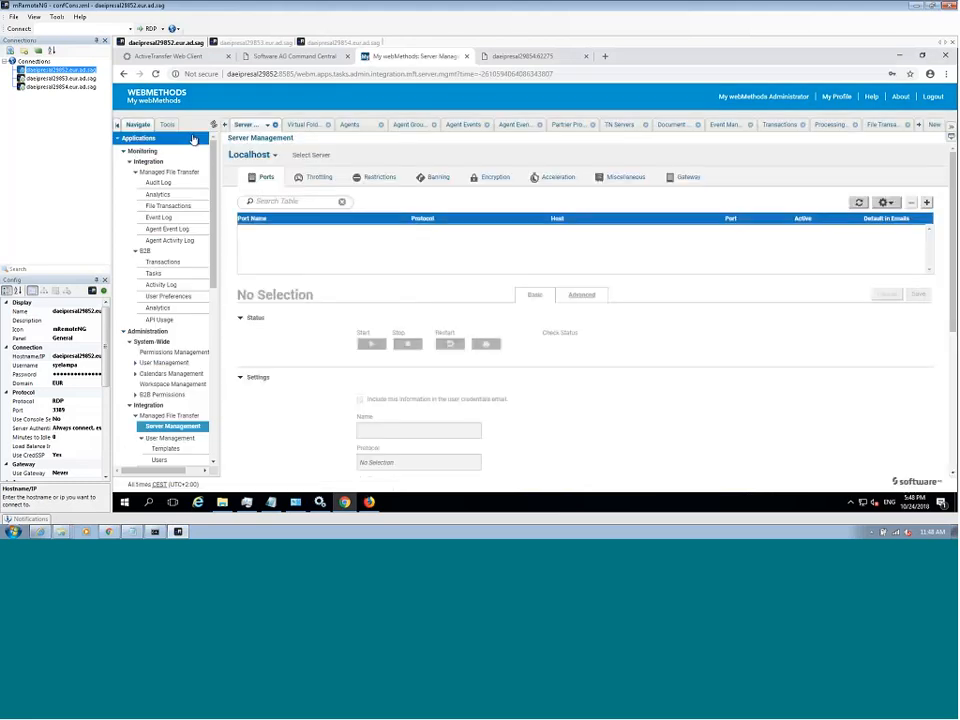
click(275, 157)
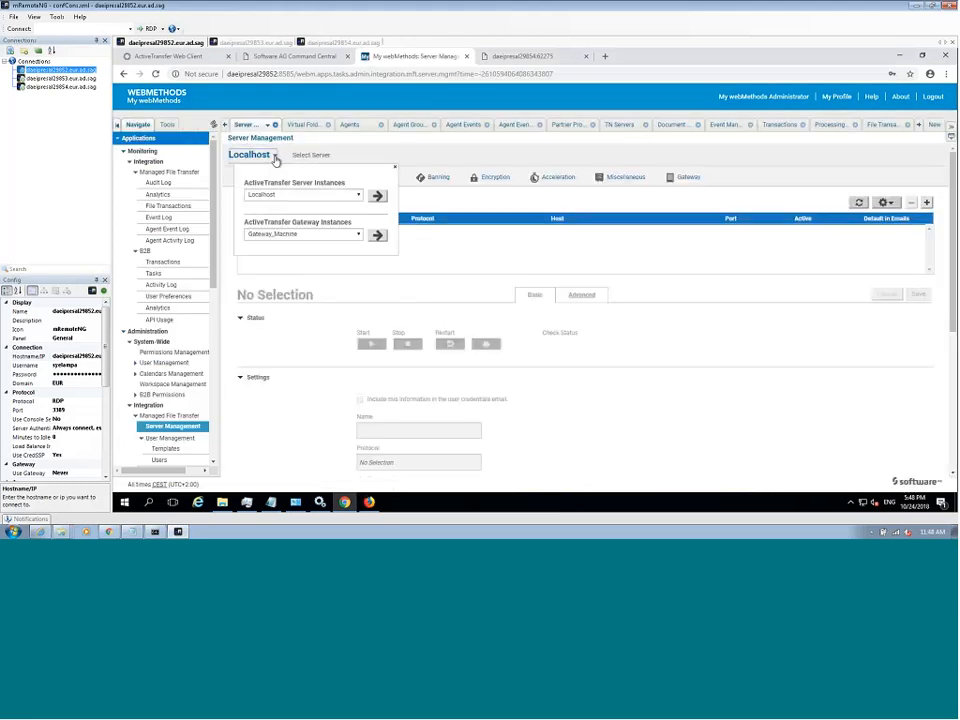
click(377, 236)
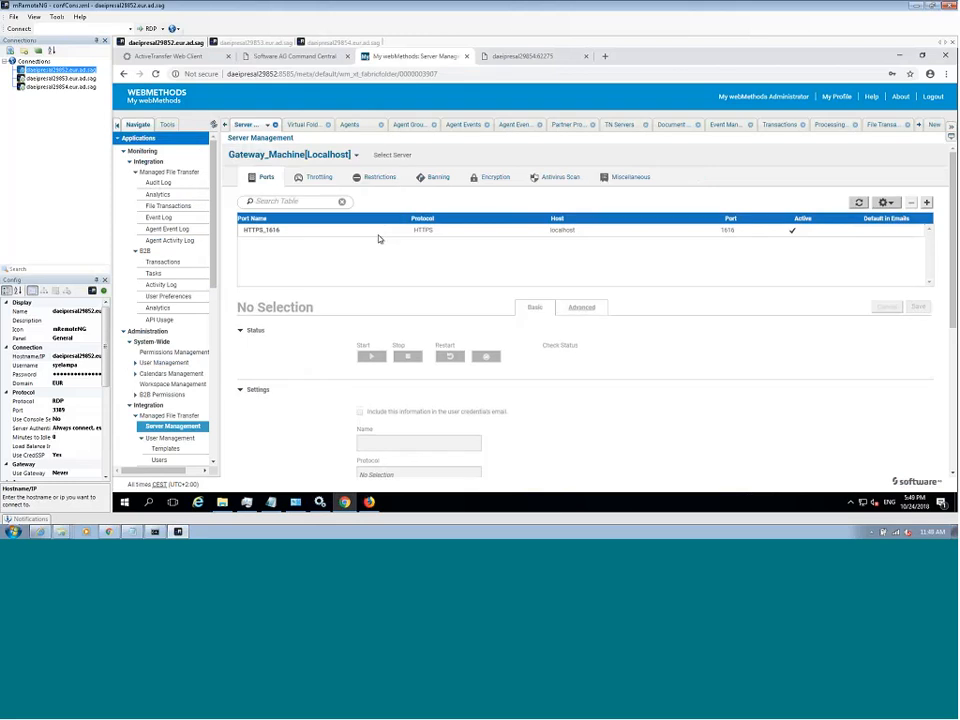
- Review the protocols available for a new port on the gateway instance, then cancel adding the port
click(927, 202)
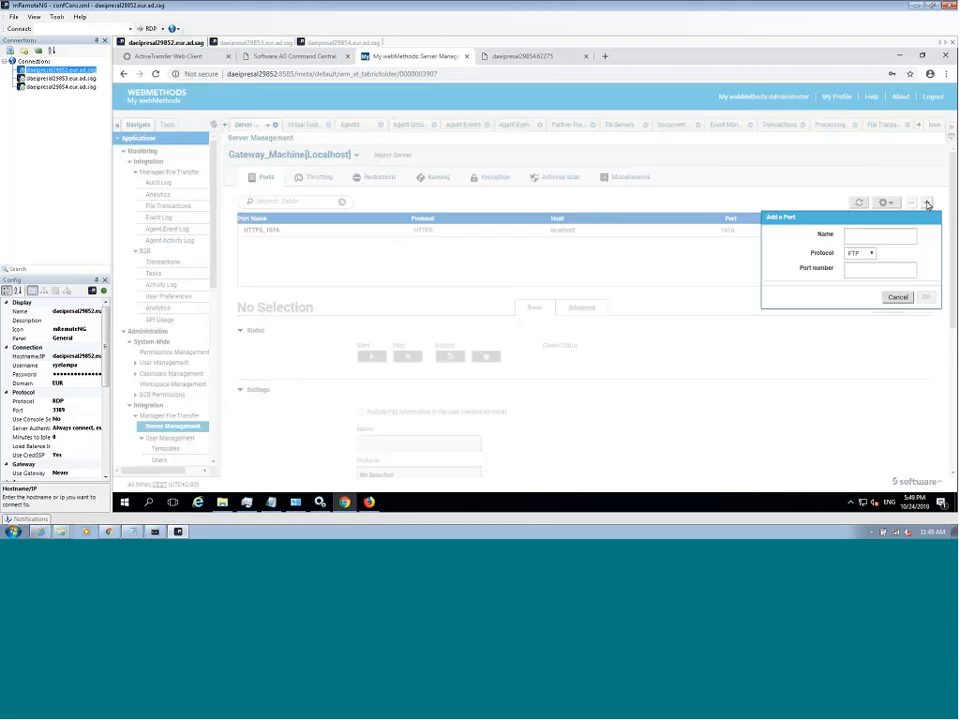
click(871, 254)
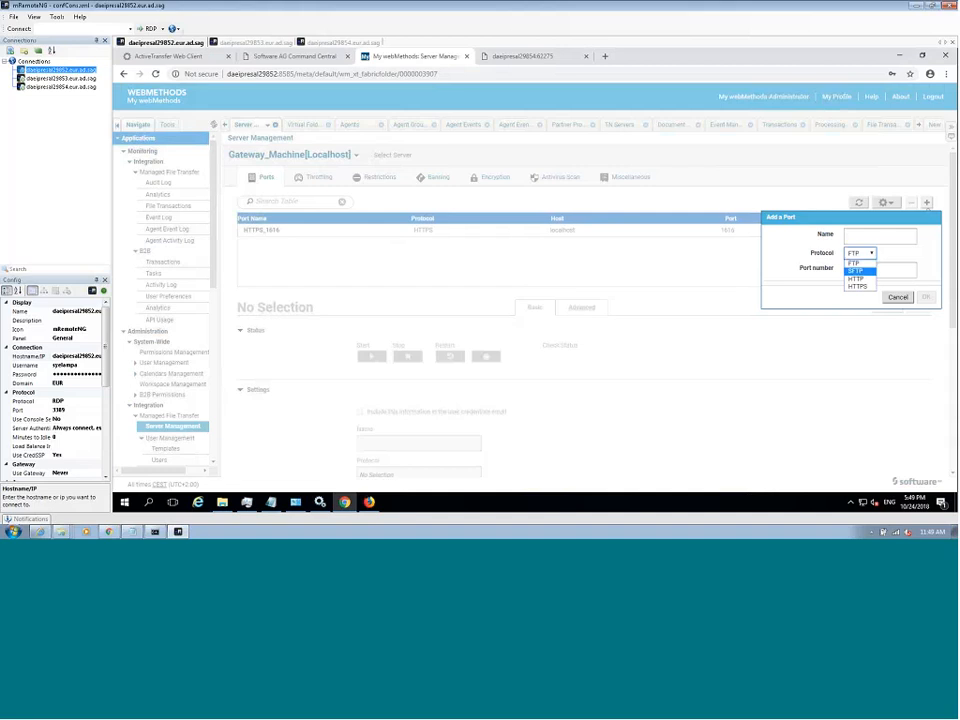
click(906, 298)
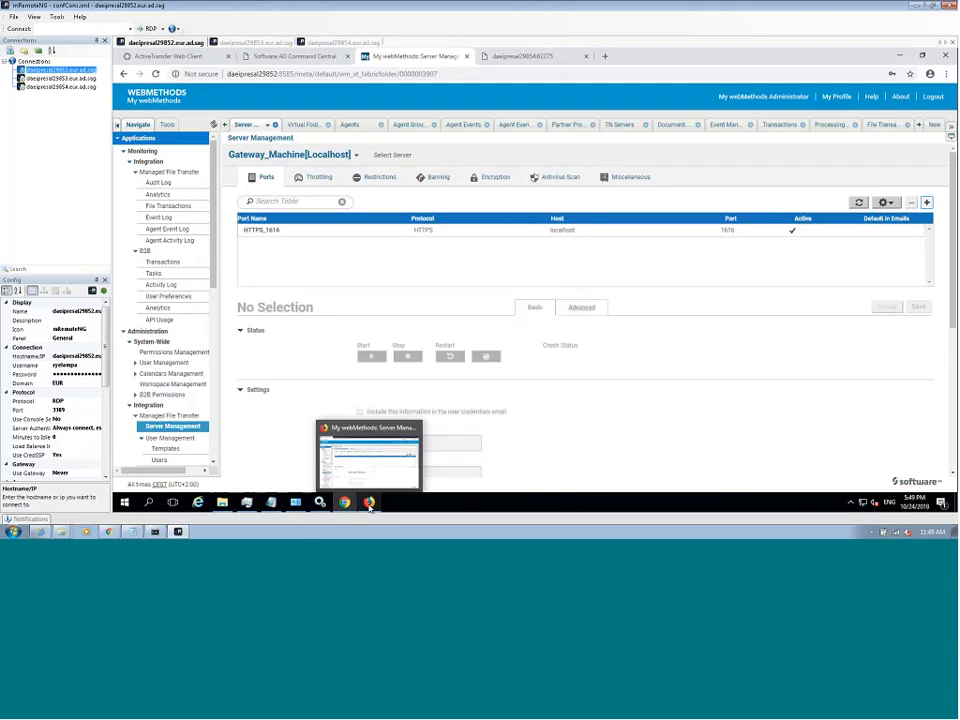
mouse_move(152, 532)
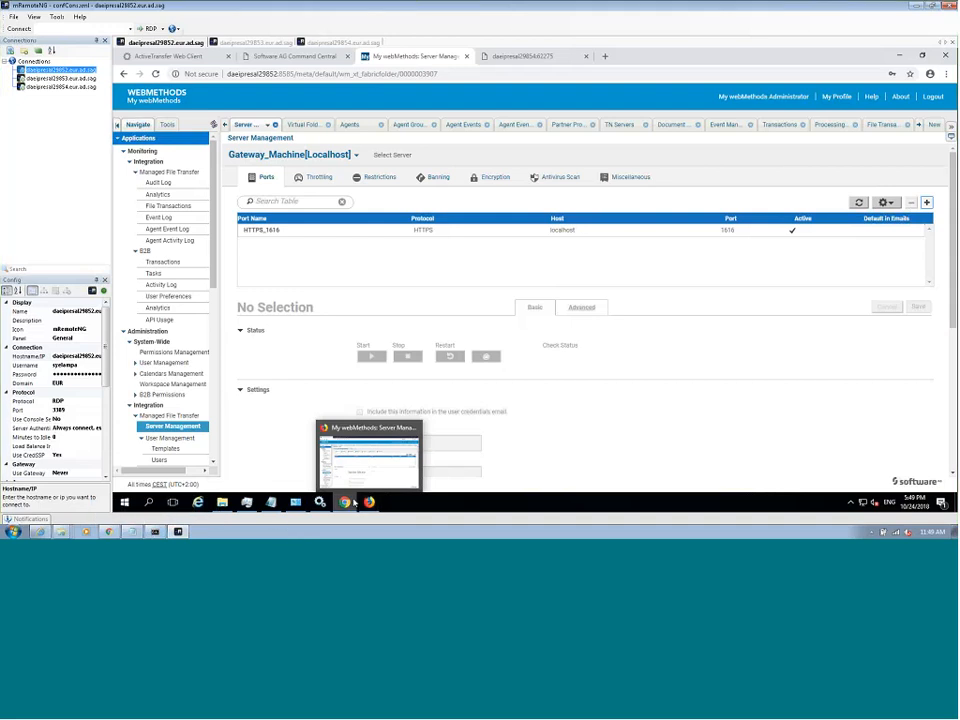
mouse_move(350, 502)
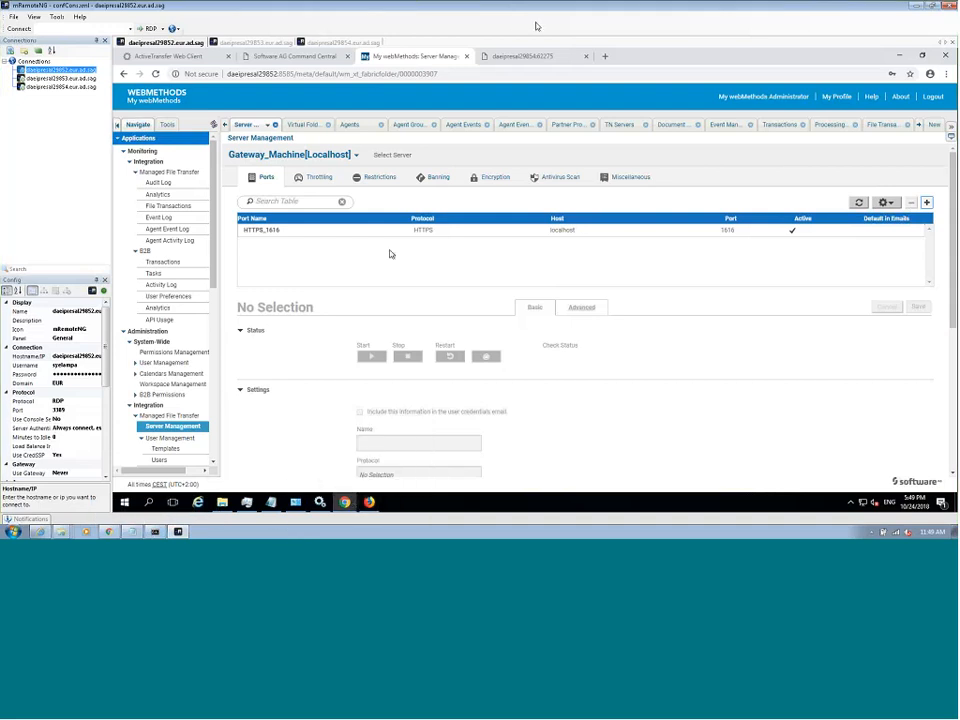